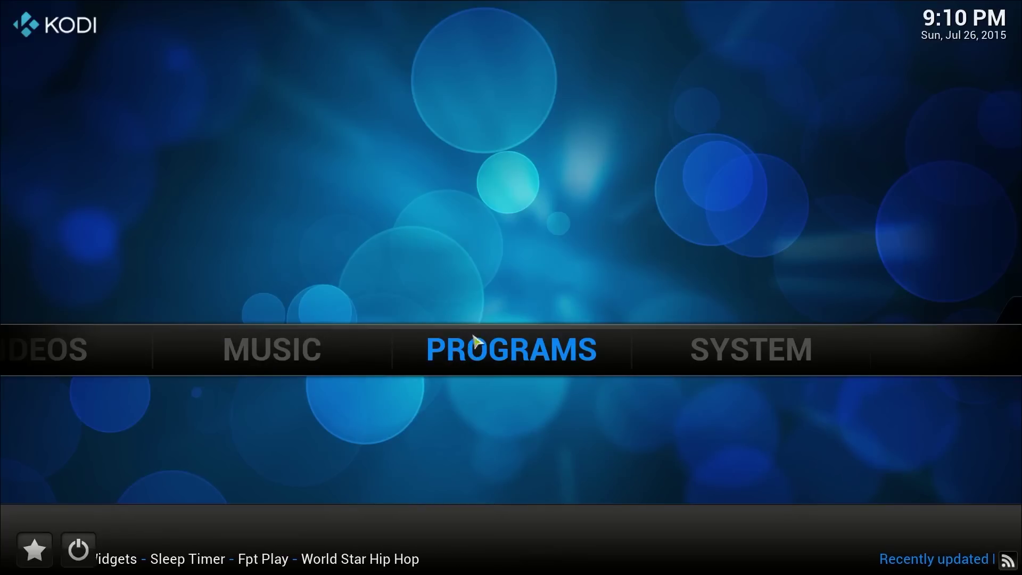
Bring the home menu to SYSTEM so its Settings, File manager, Profiles and System info strip shows.
mouse_move(327, 360)
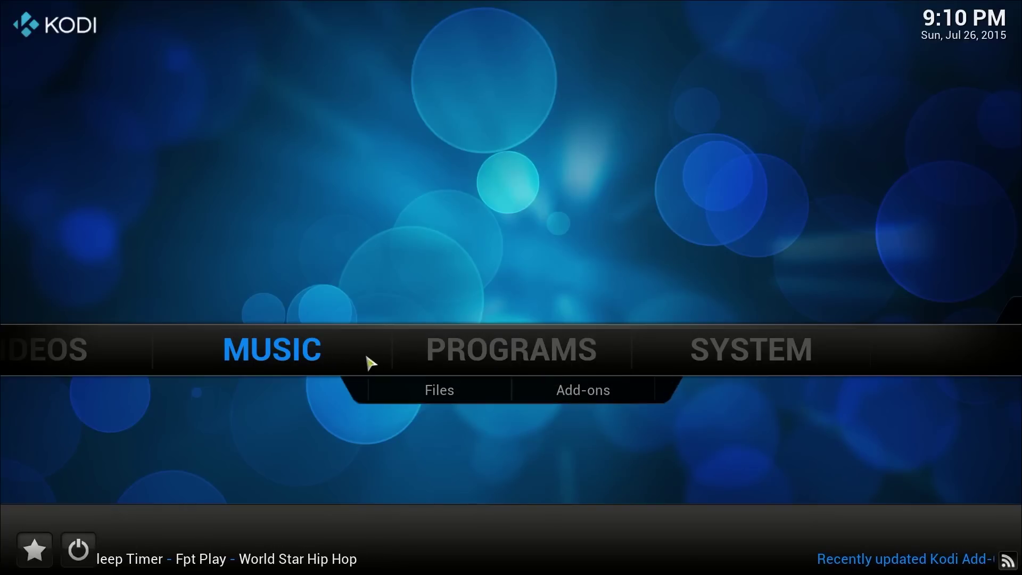
mouse_move(747, 369)
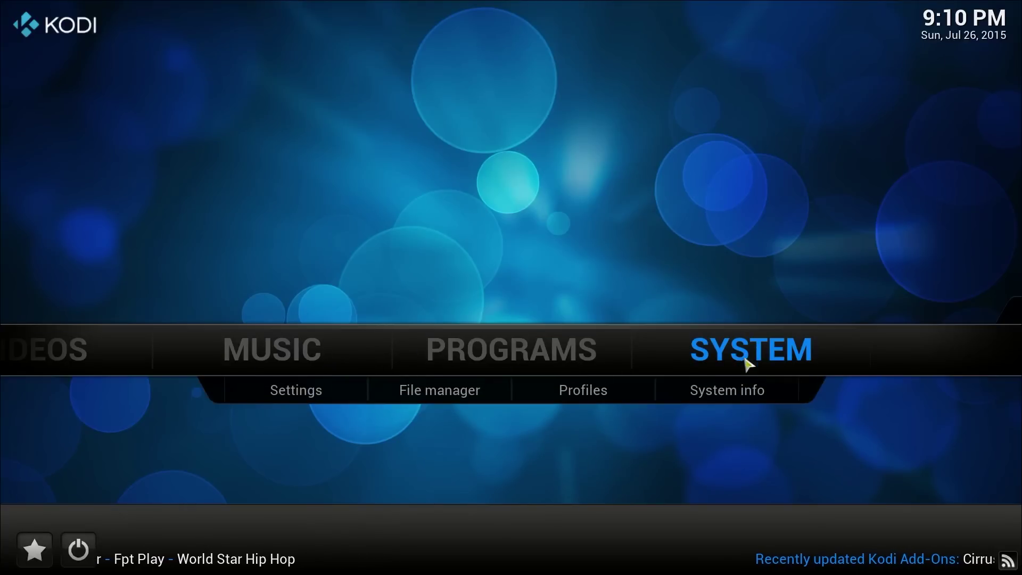
left_click(426, 393)
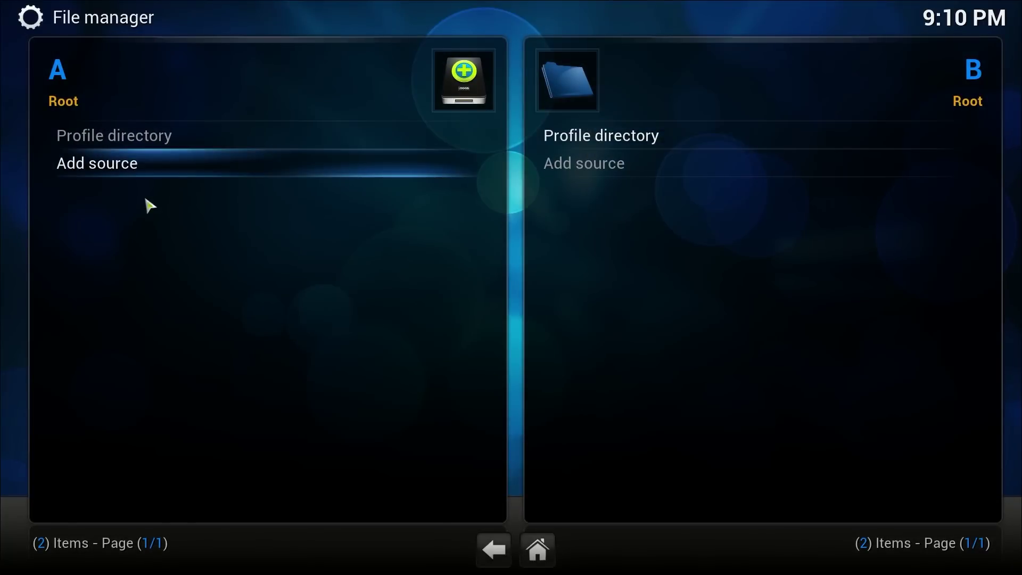
left_click(151, 170)
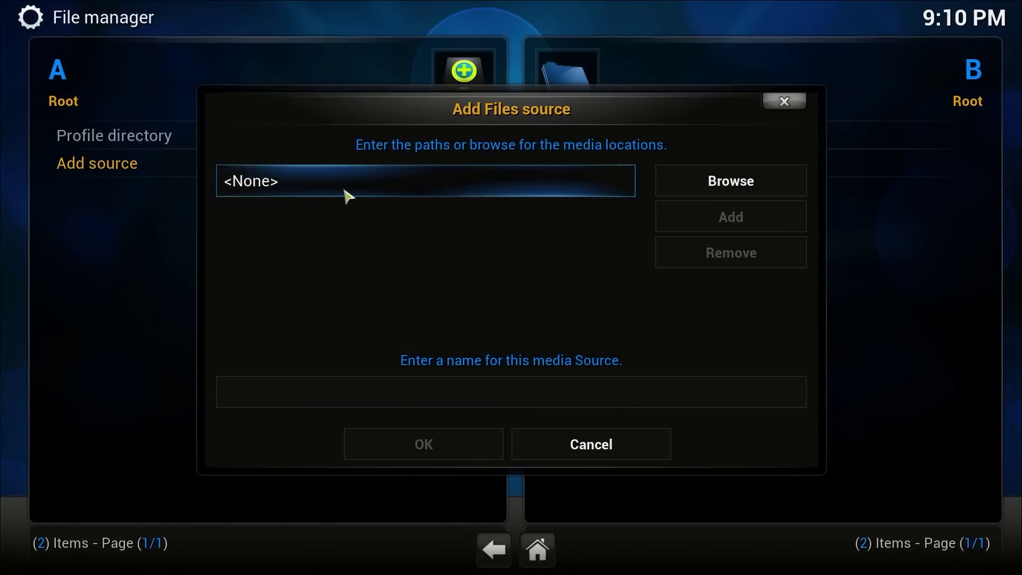
left_click(395, 188)
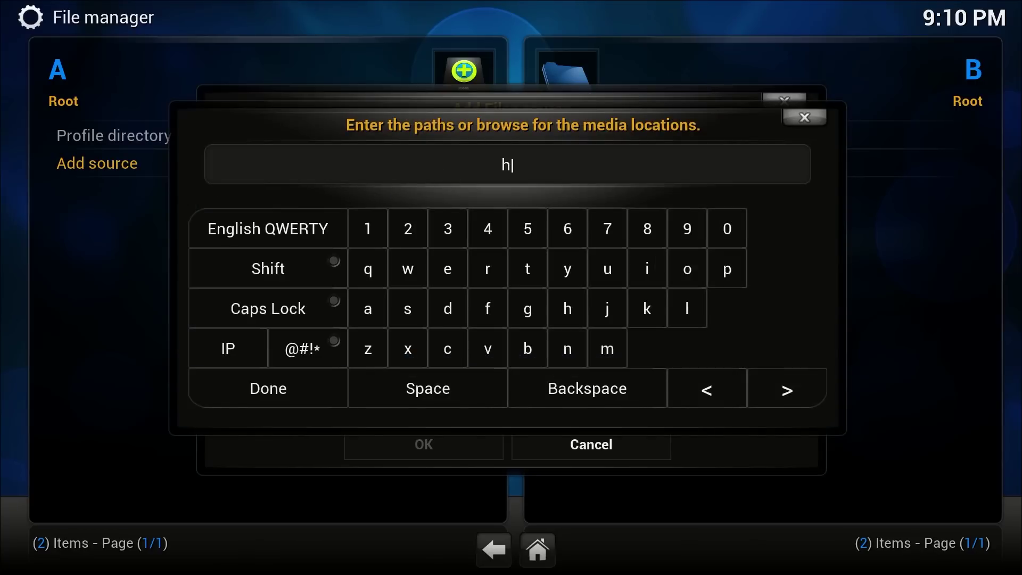
type("http://i.totalxbmc")
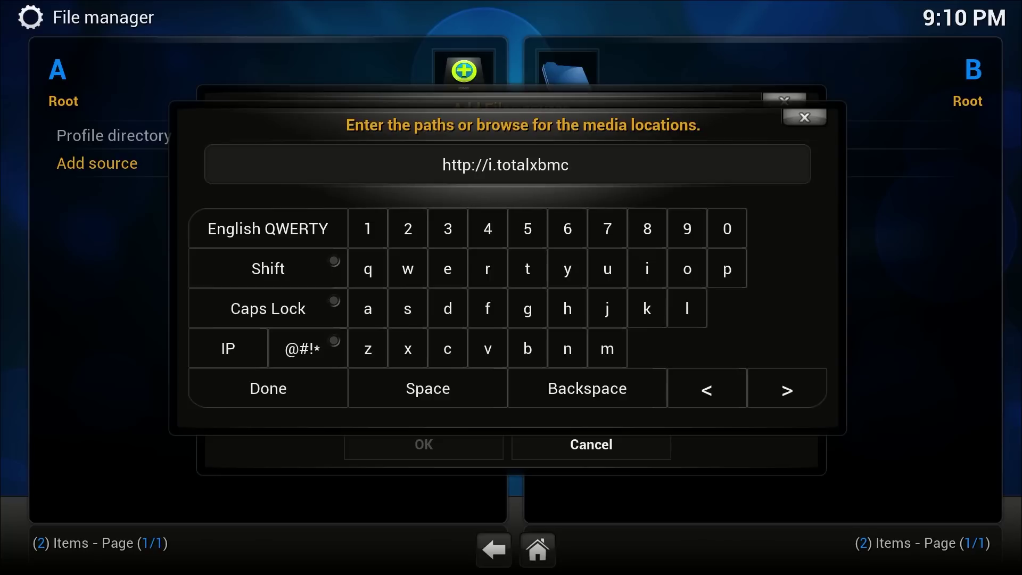
type(".tv")
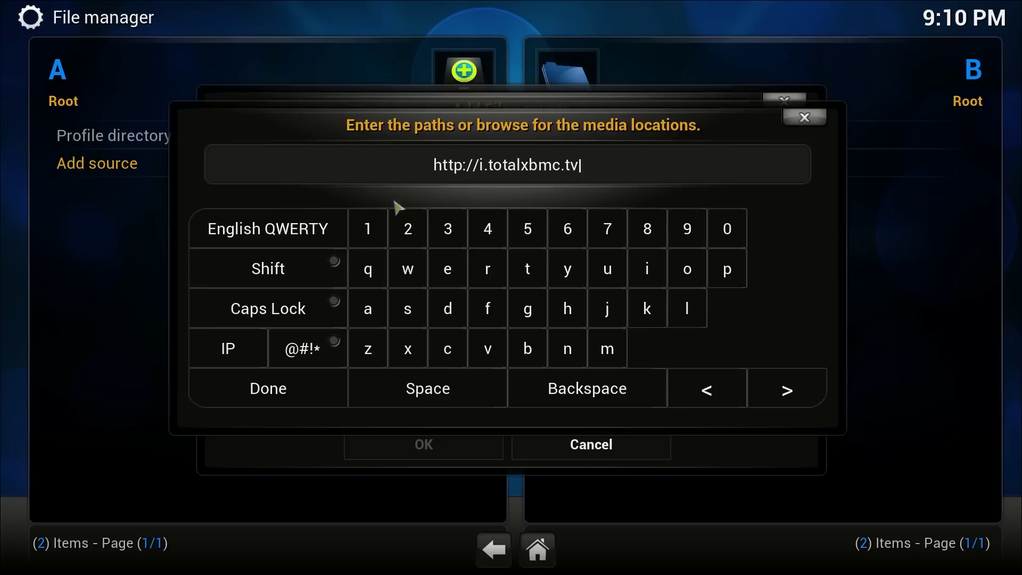
left_click(293, 406)
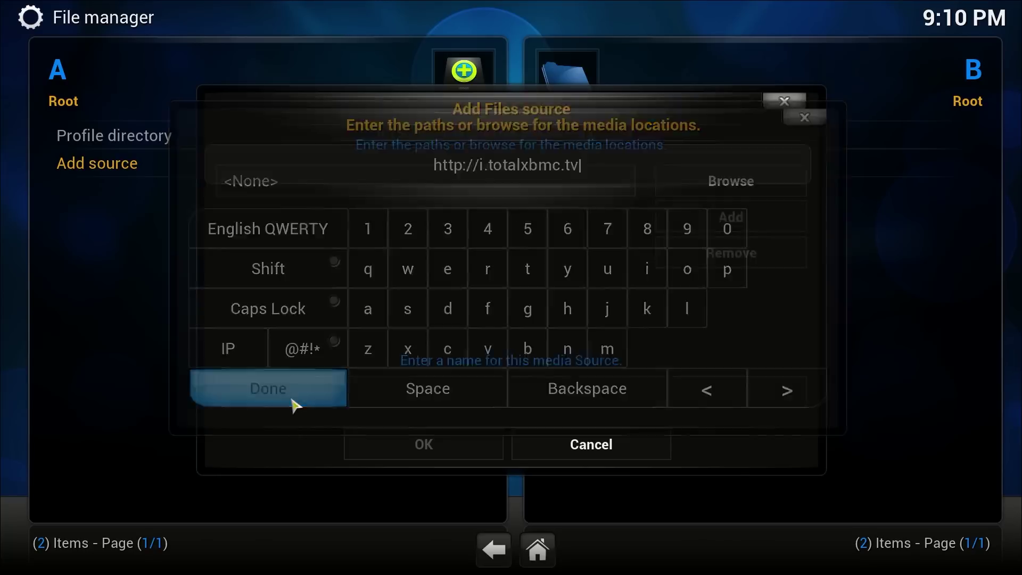
left_click(460, 400)
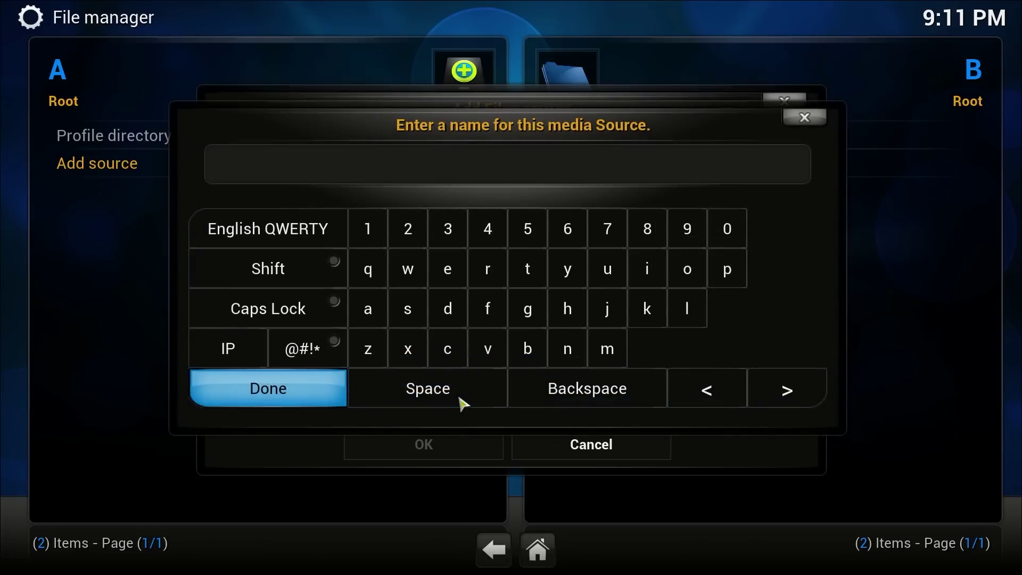
type("Totalxbmc")
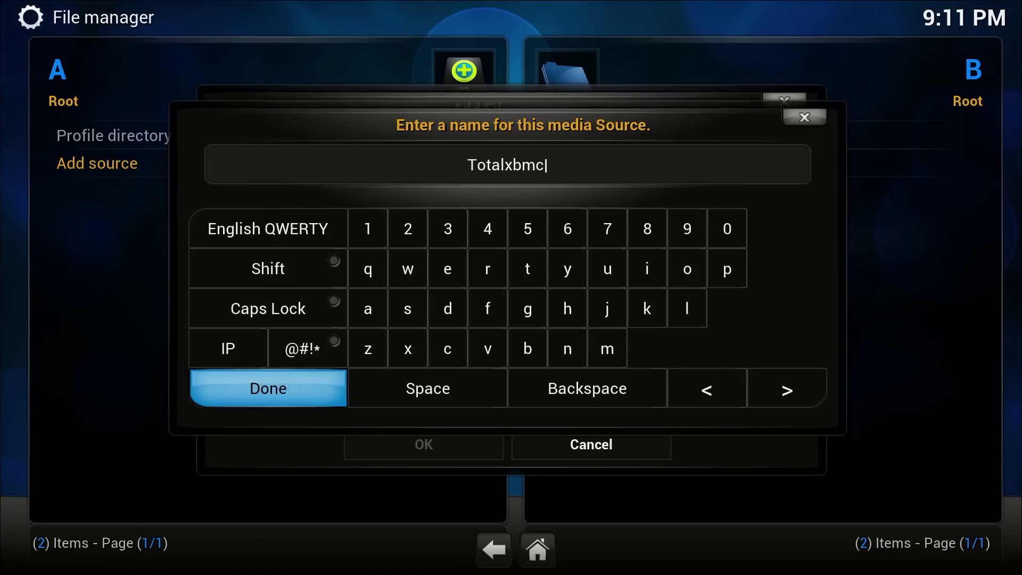
left_click(270, 392)
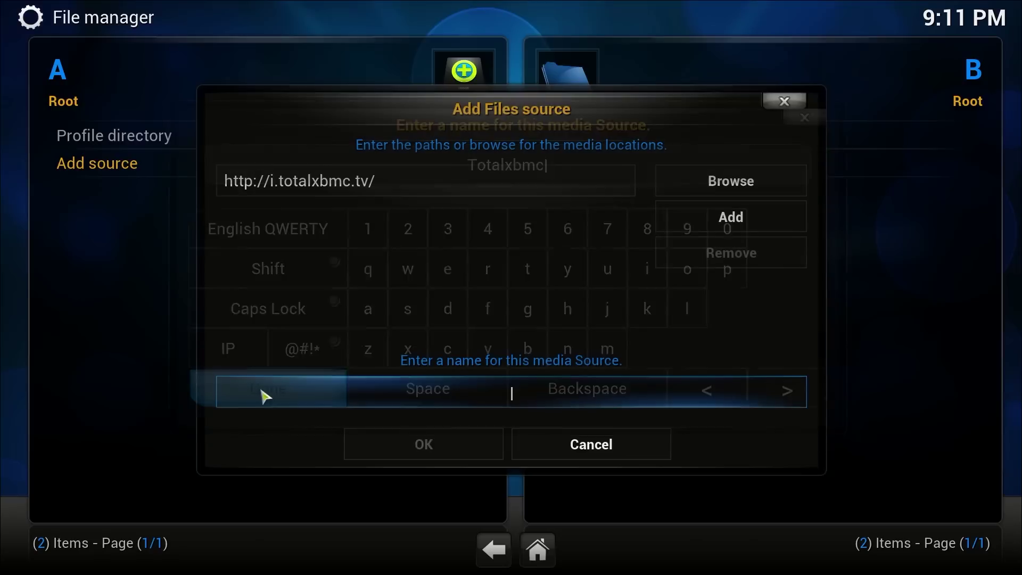
left_click(379, 451)
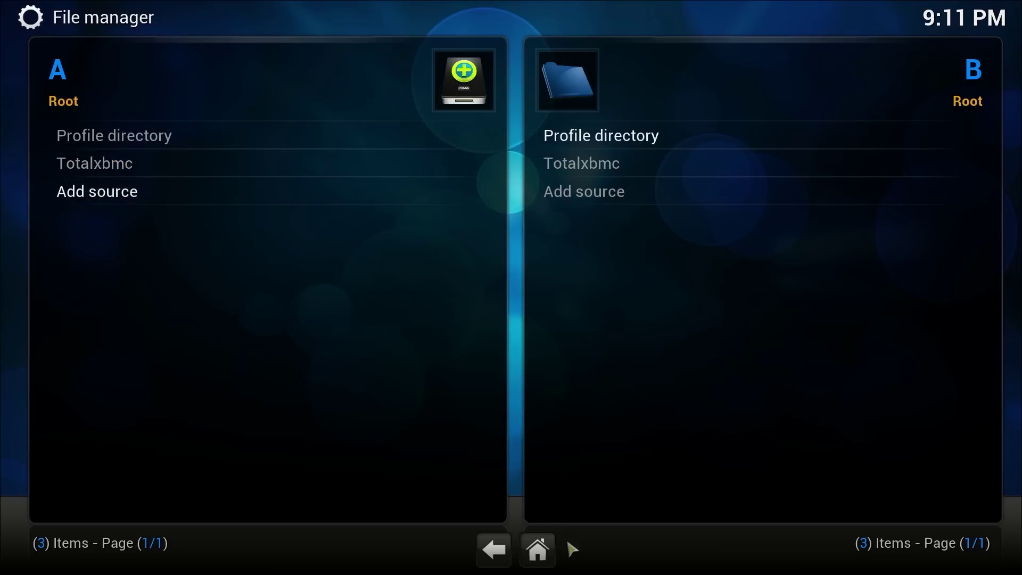
left_click(548, 556)
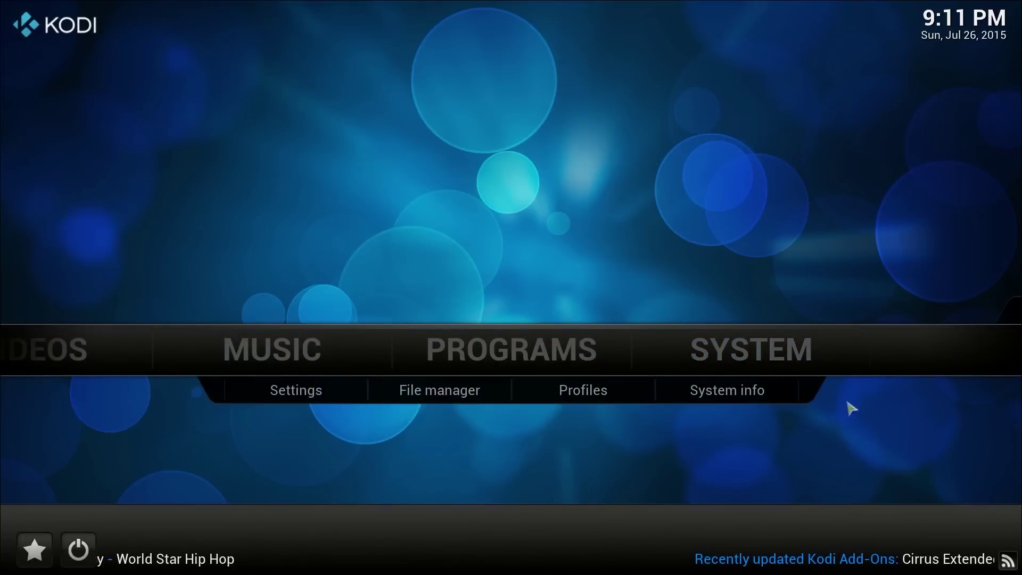
Install Total_Installer.zip from the Totalxbmc source through Add-ons > Install from zip file.
left_click(754, 349)
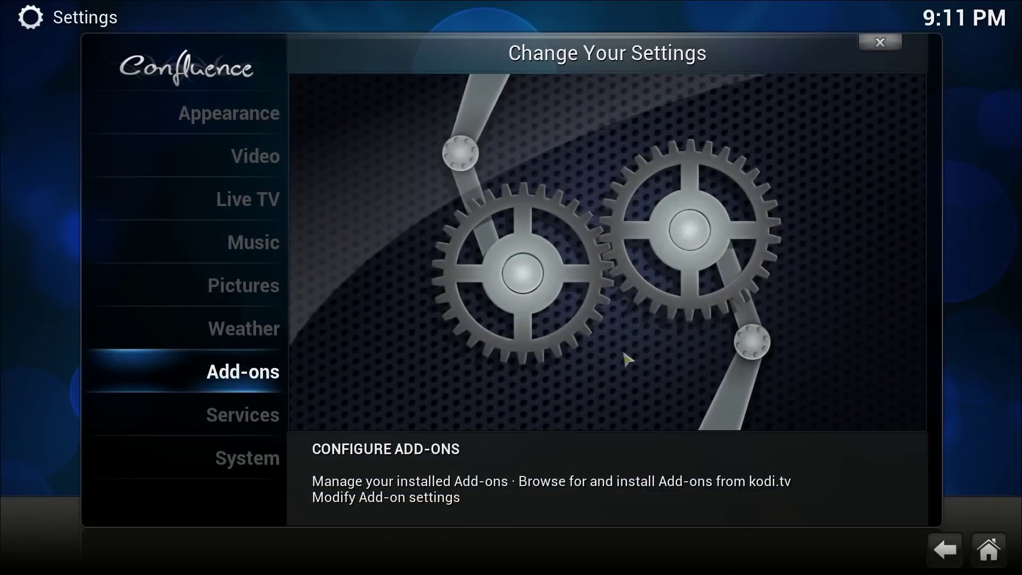
left_click(261, 382)
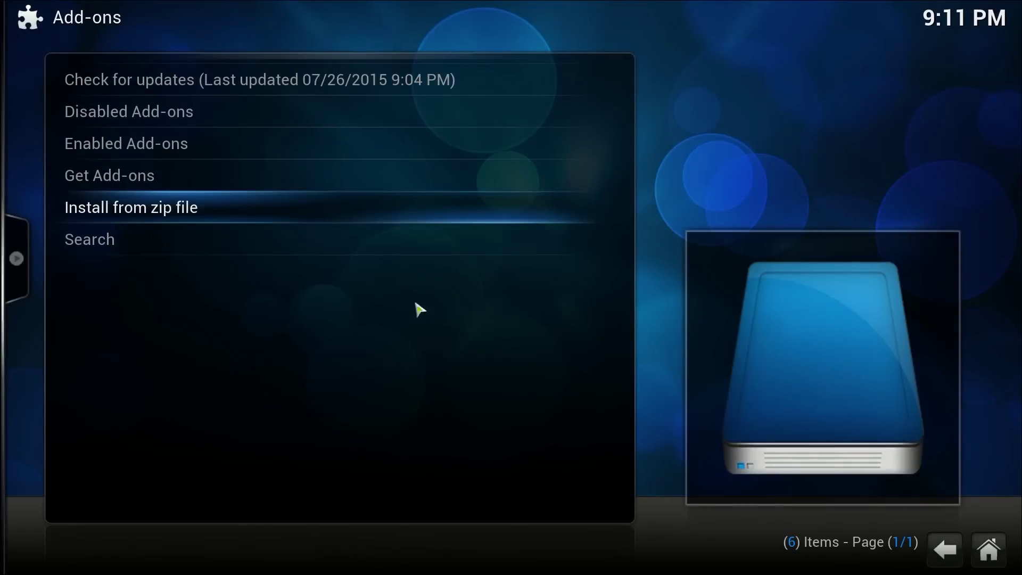
left_click(205, 207)
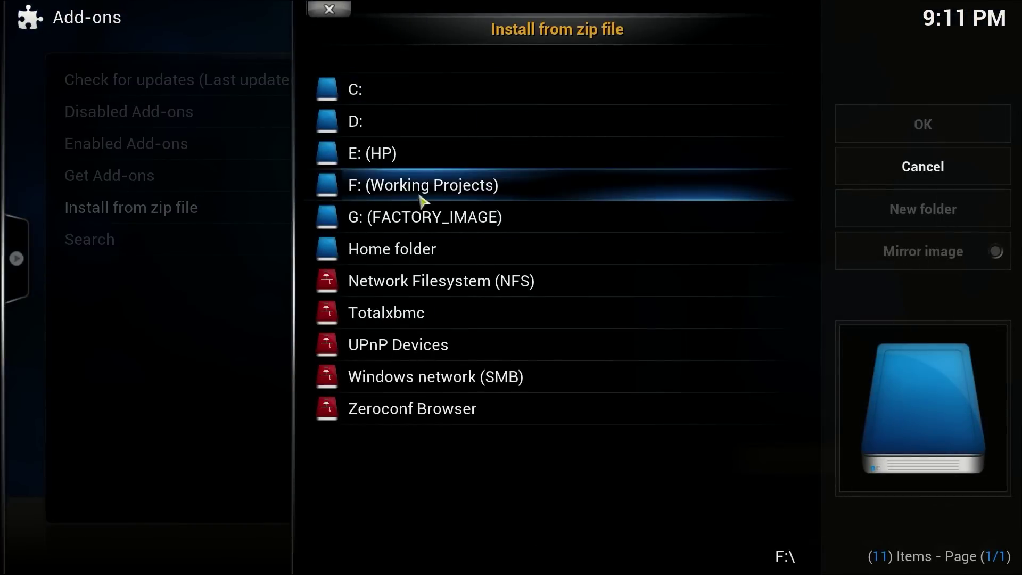
left_click(432, 317)
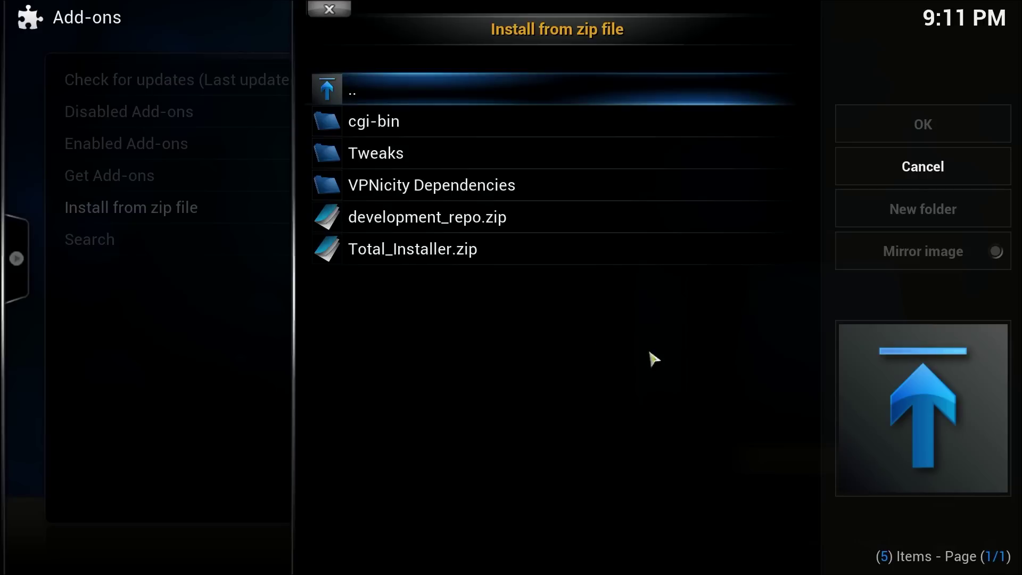
left_click(441, 259)
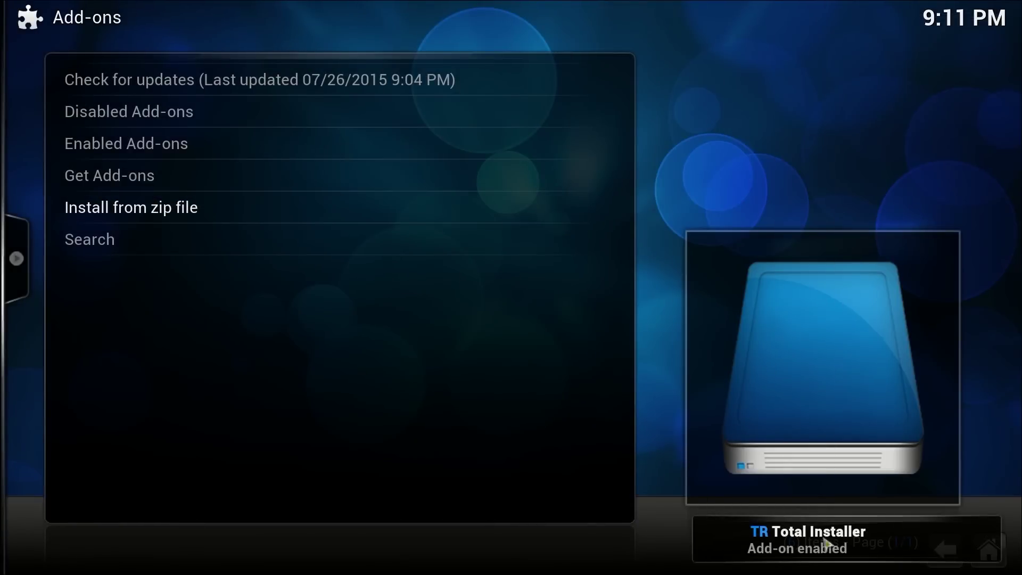
Back on the home screen, run Total Installer from Program add-ons so it updates to the latest version.
right_click(664, 445)
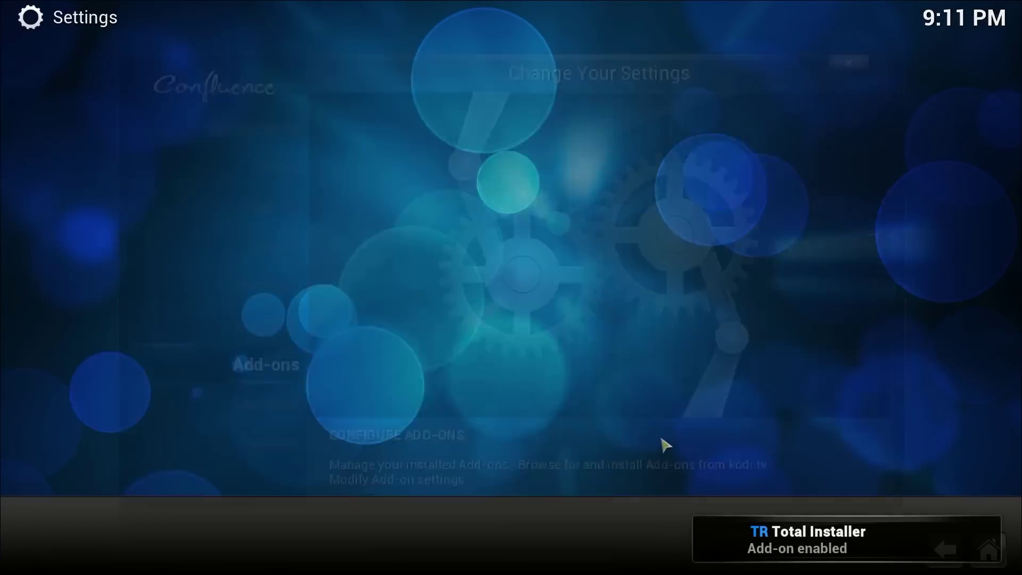
right_click(623, 418)
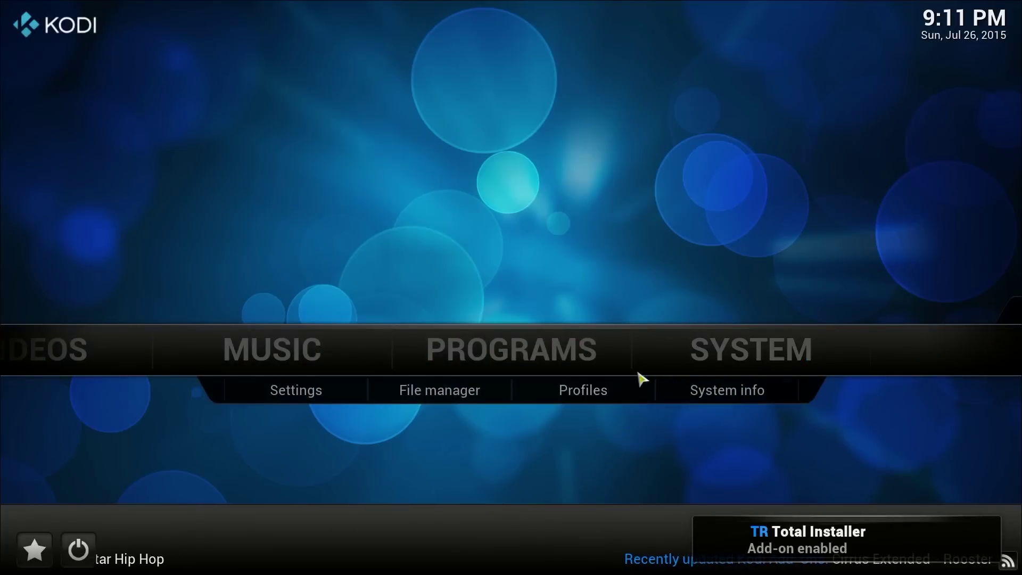
left_click(531, 373)
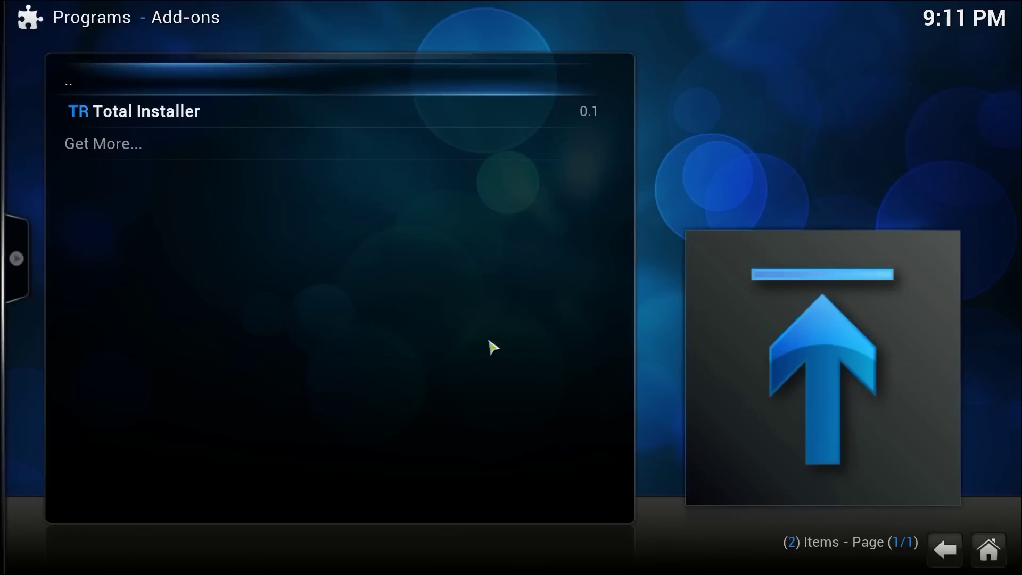
left_click(184, 114)
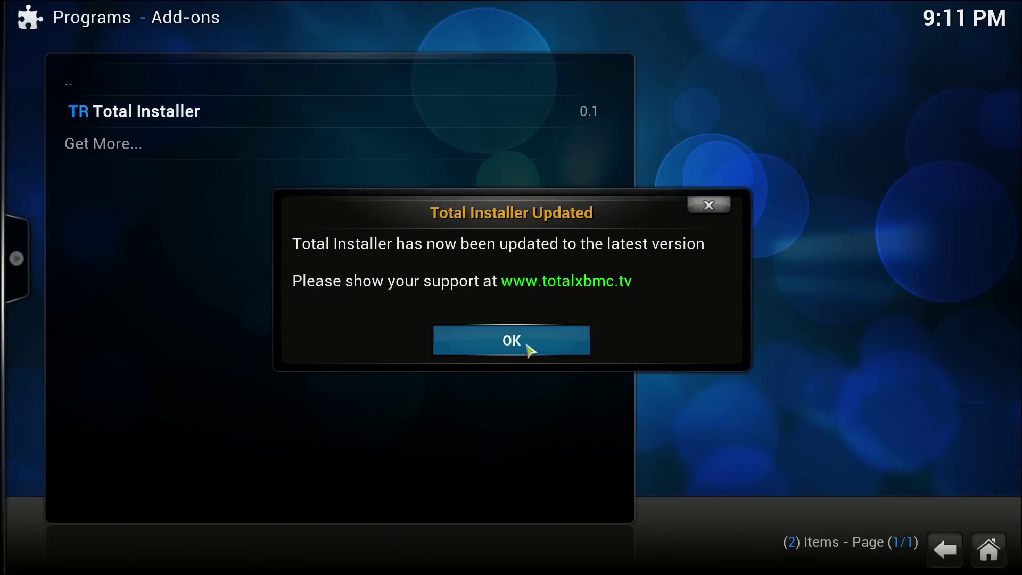
left_click(529, 349)
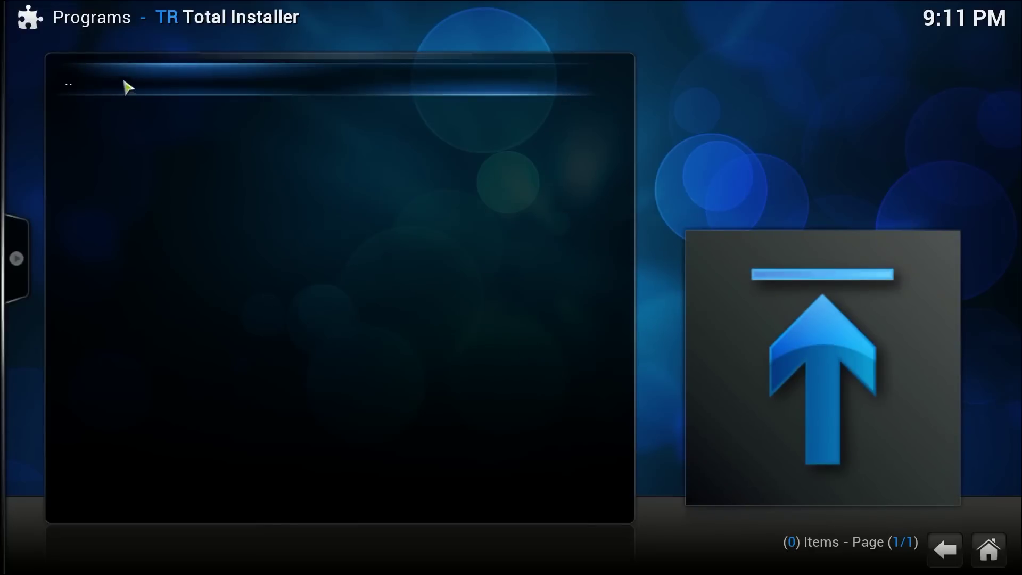
Relaunch the updated Total Installer and stop its Total Revolution intro video.
left_click(122, 86)
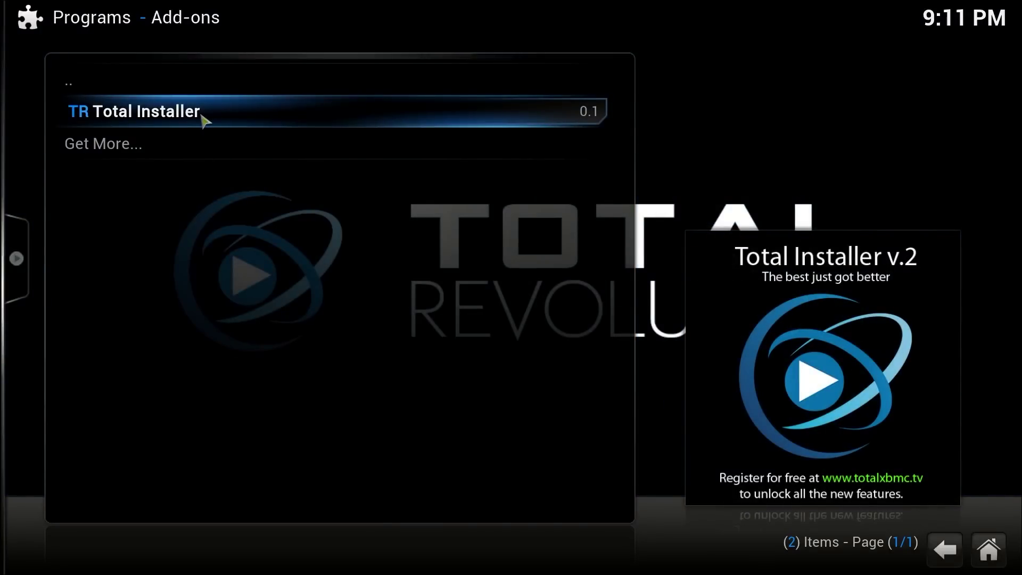
left_click(202, 117)
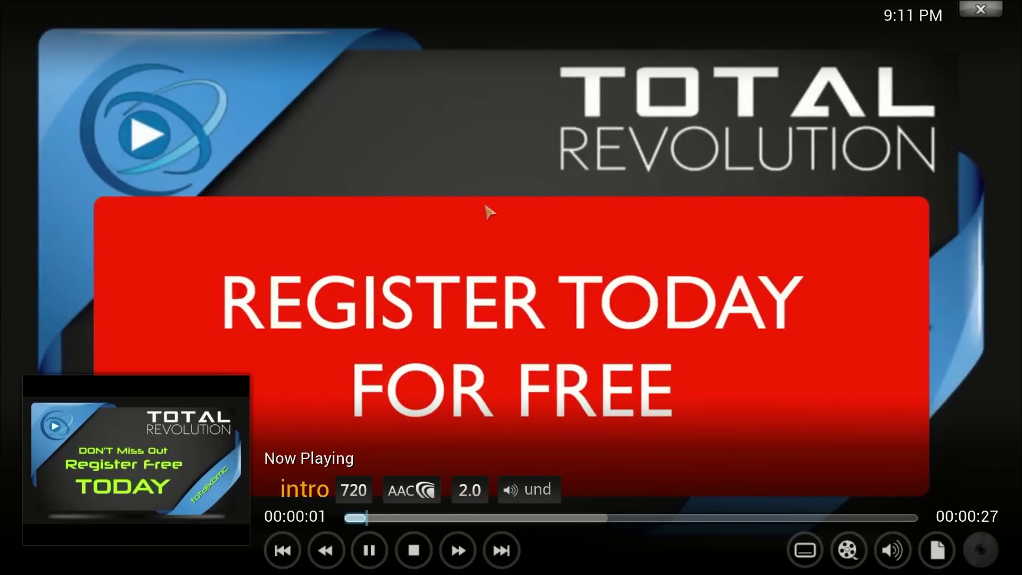
left_click(420, 563)
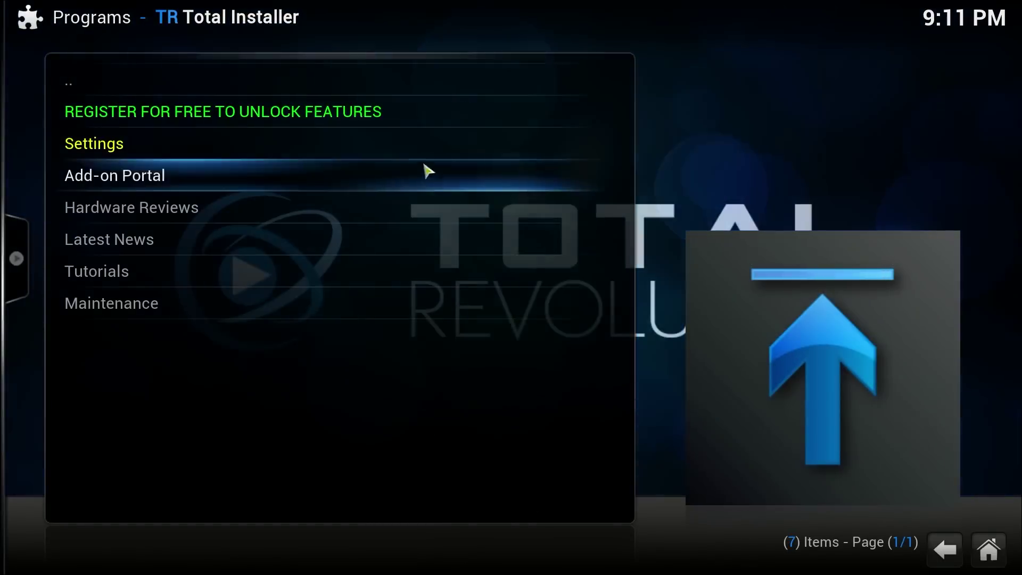
Set Total Installer's Community Builds backup storage location to the user's Desktop folder on C: and save.
left_click(139, 153)
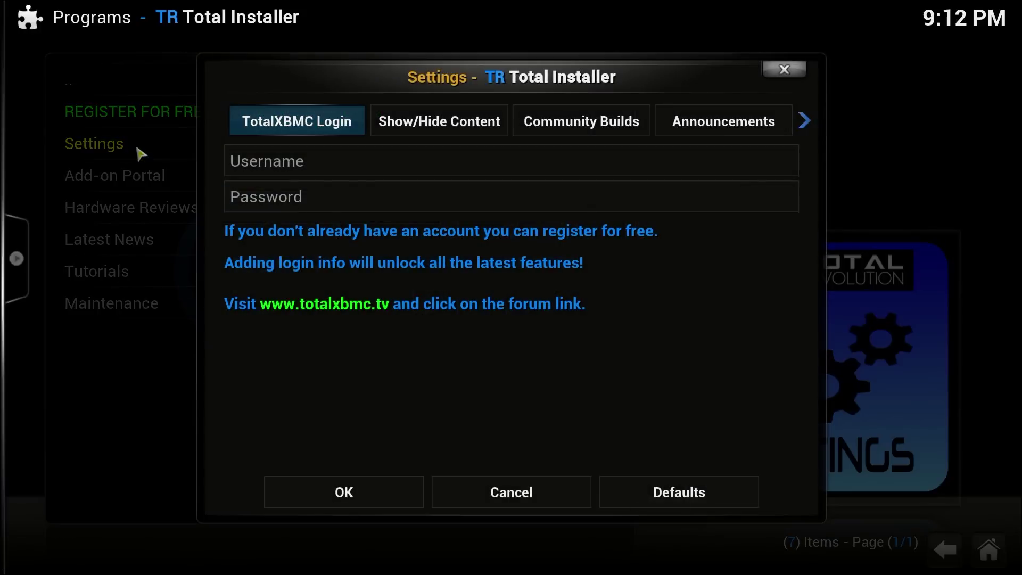
left_click(581, 127)
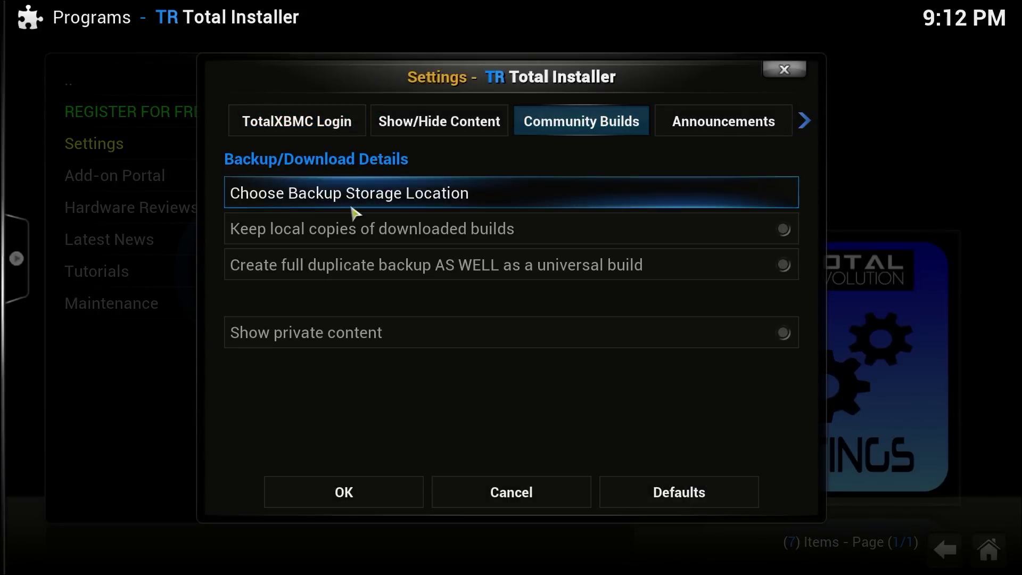
left_click(526, 203)
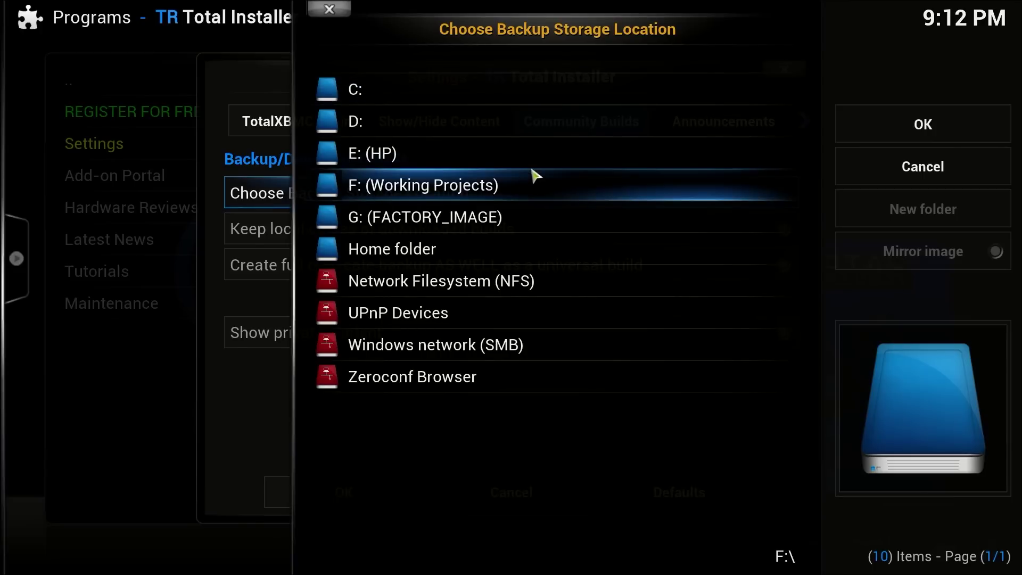
left_click(479, 102)
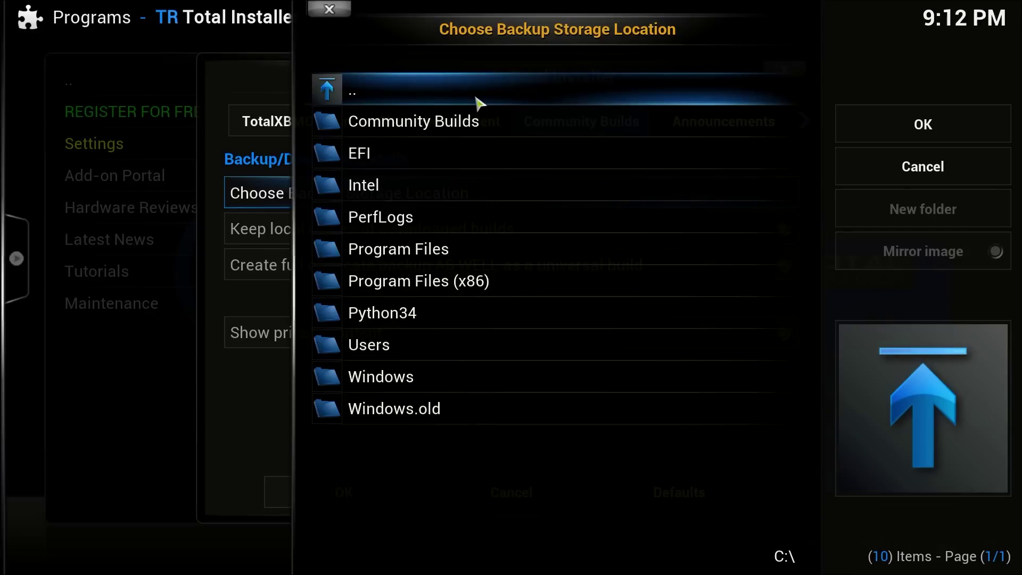
left_click(449, 359)
left_click(439, 130)
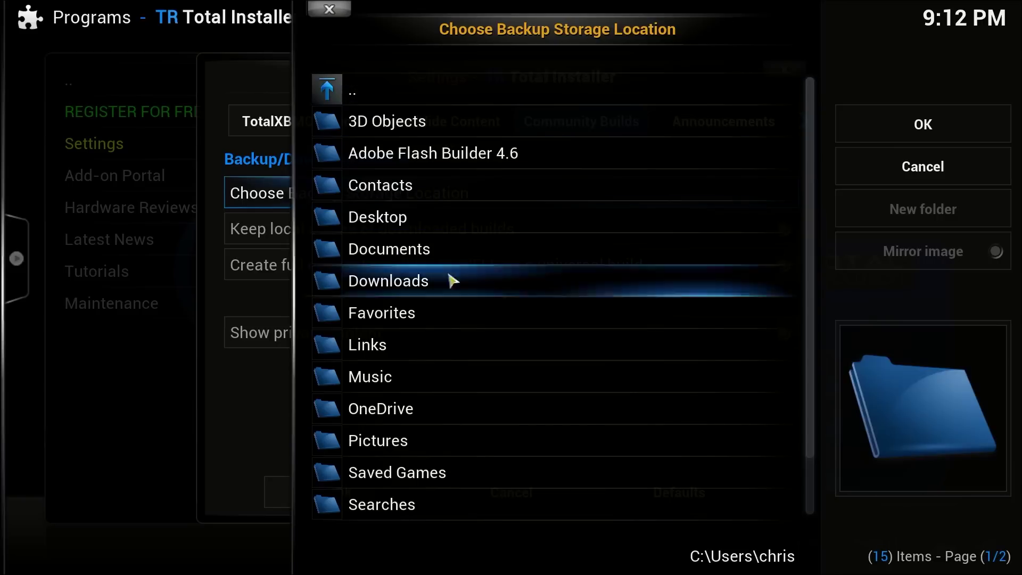
left_click(451, 216)
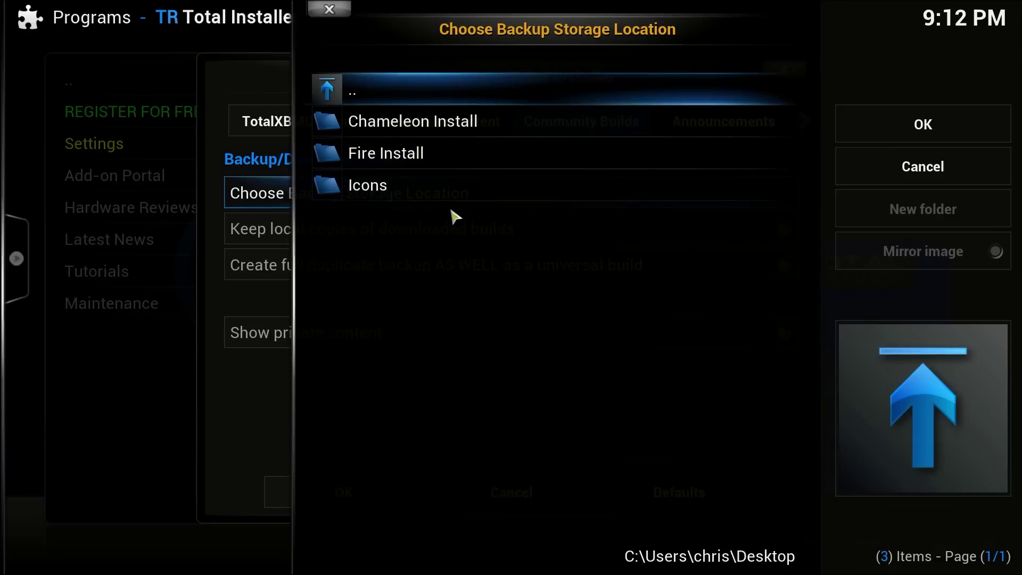
left_click(930, 130)
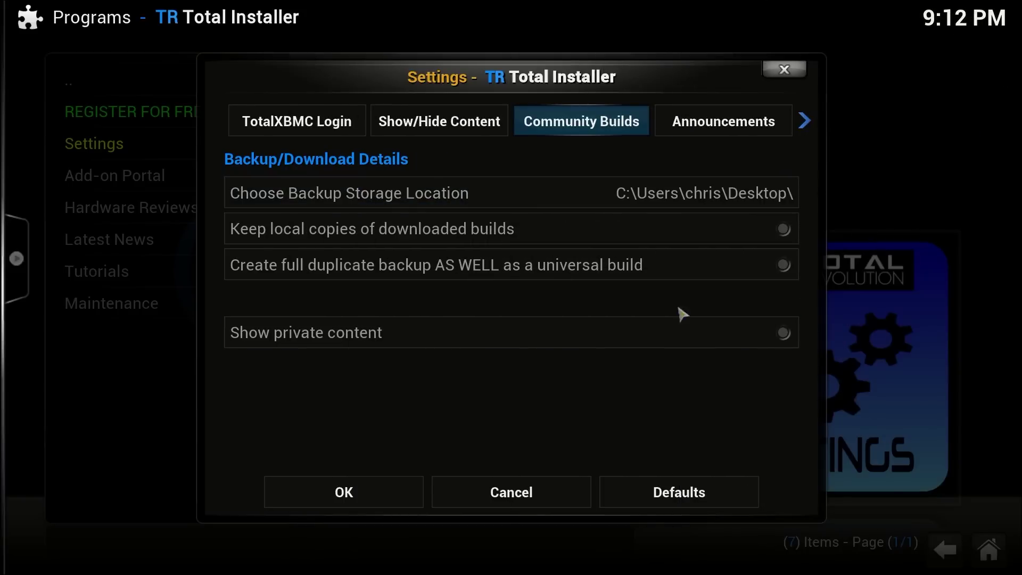
left_click(344, 494)
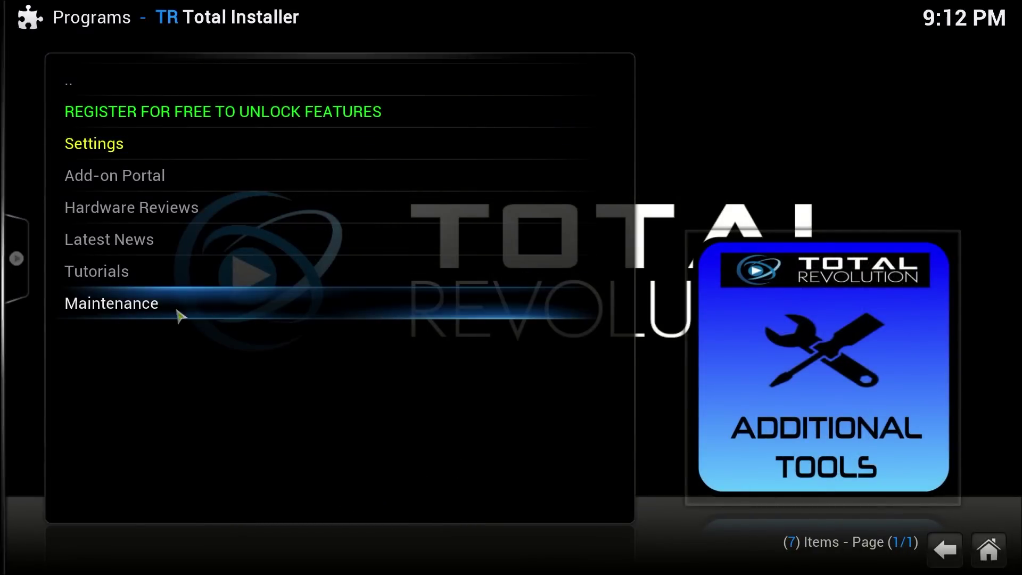
Start Restore Local Build via Maintenance > Backup/Restore My Content > Restore My Content.
left_click(179, 316)
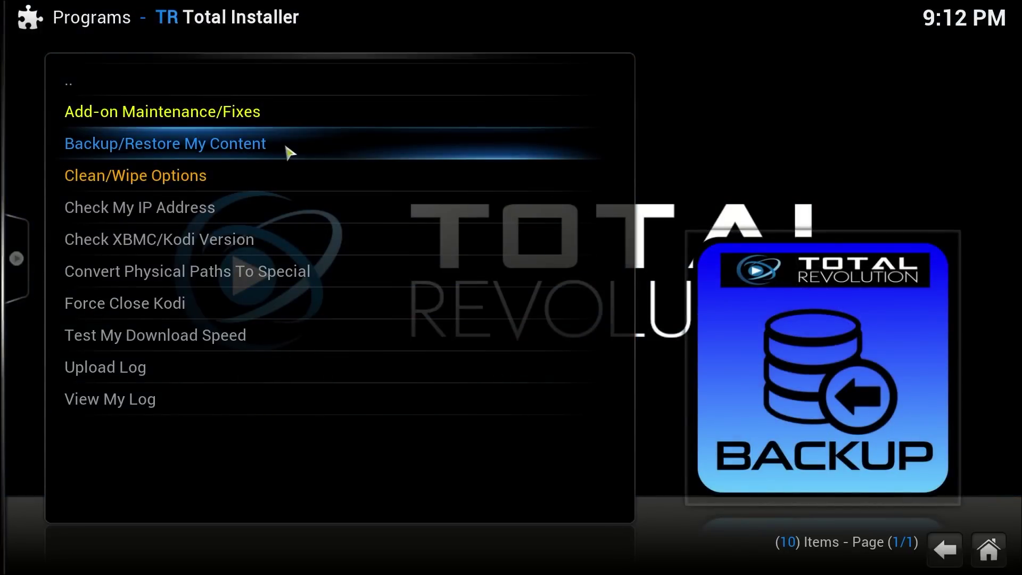
left_click(286, 149)
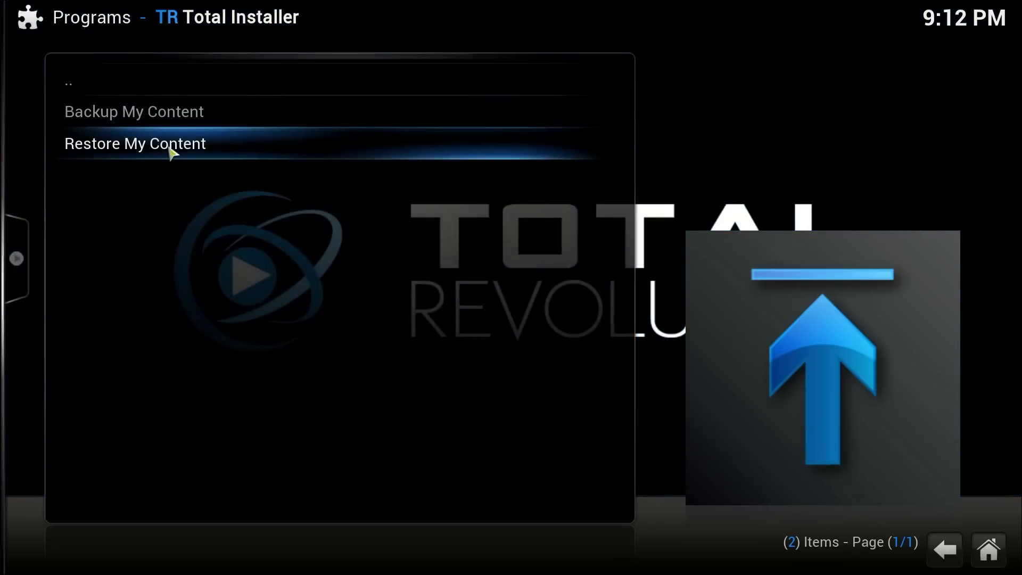
left_click(165, 152)
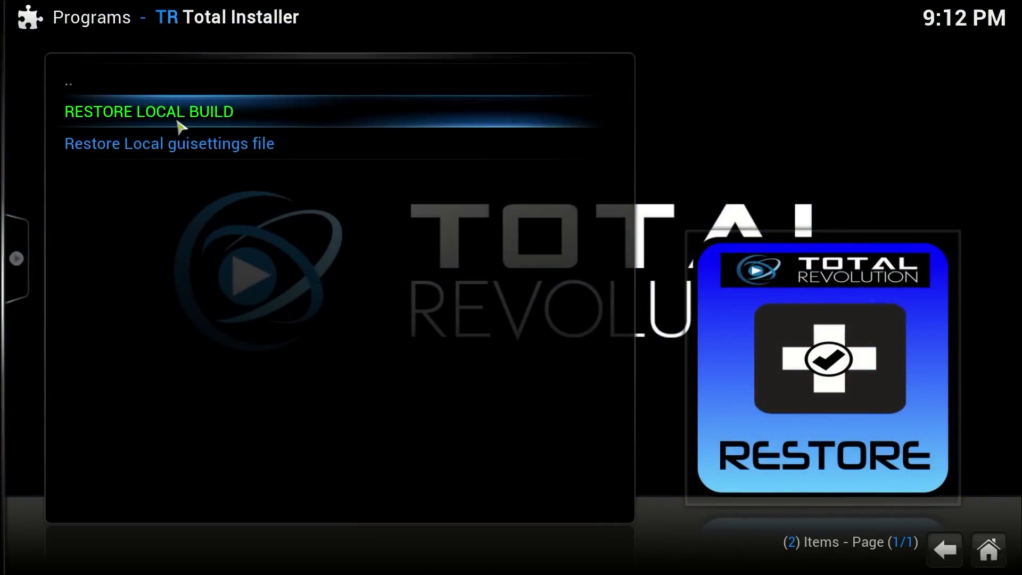
left_click(181, 126)
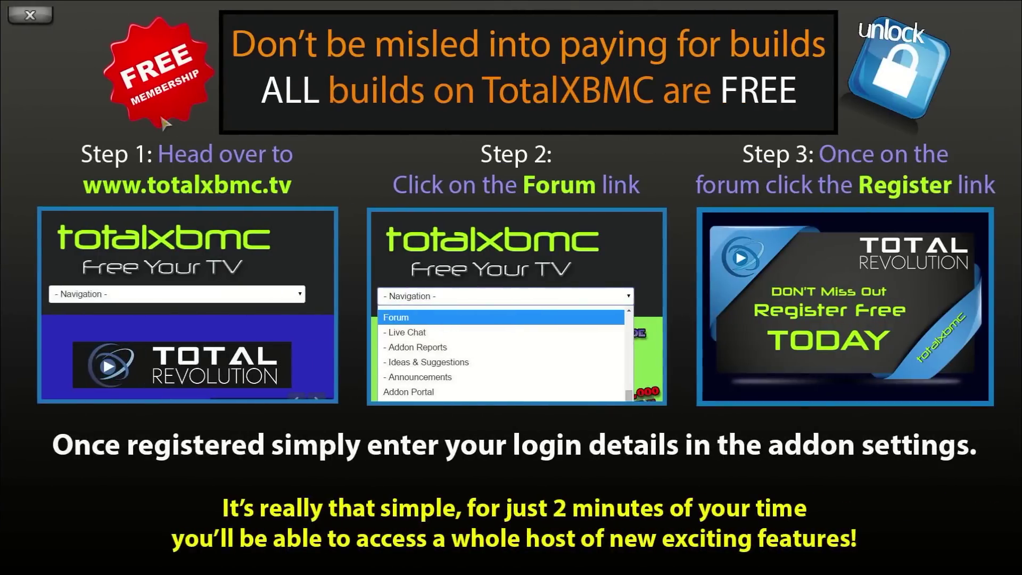
Restore Chameleon-Family-V1.2.zip from Chameleon Install, installing without backup and overwriting existing databases.
left_click(32, 19)
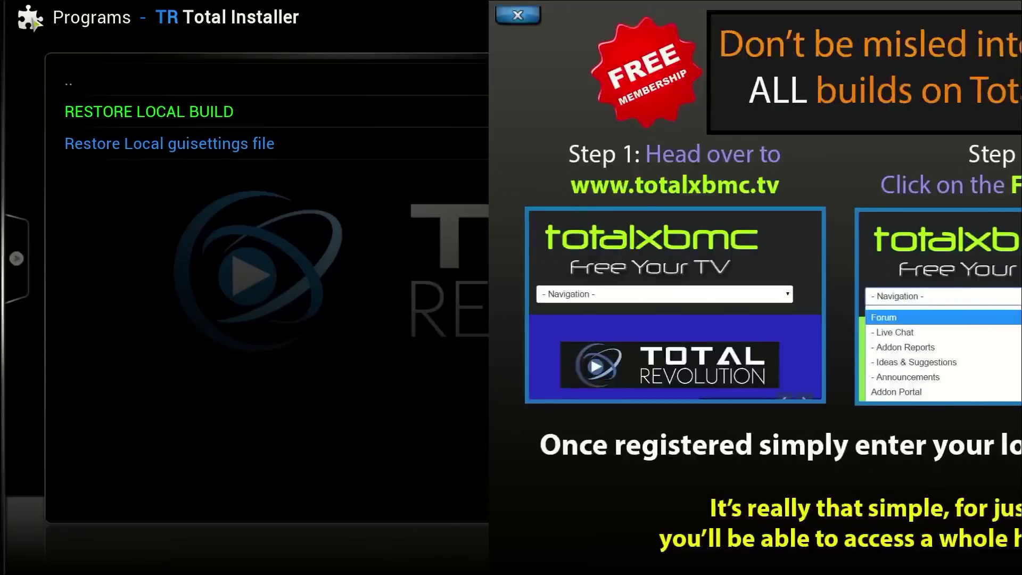
left_click(474, 130)
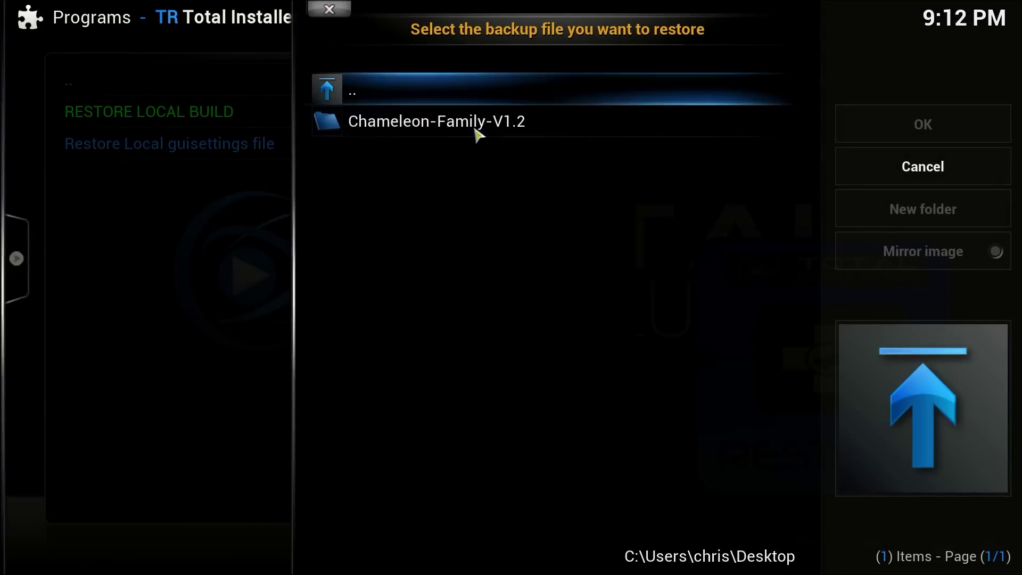
left_click(498, 128)
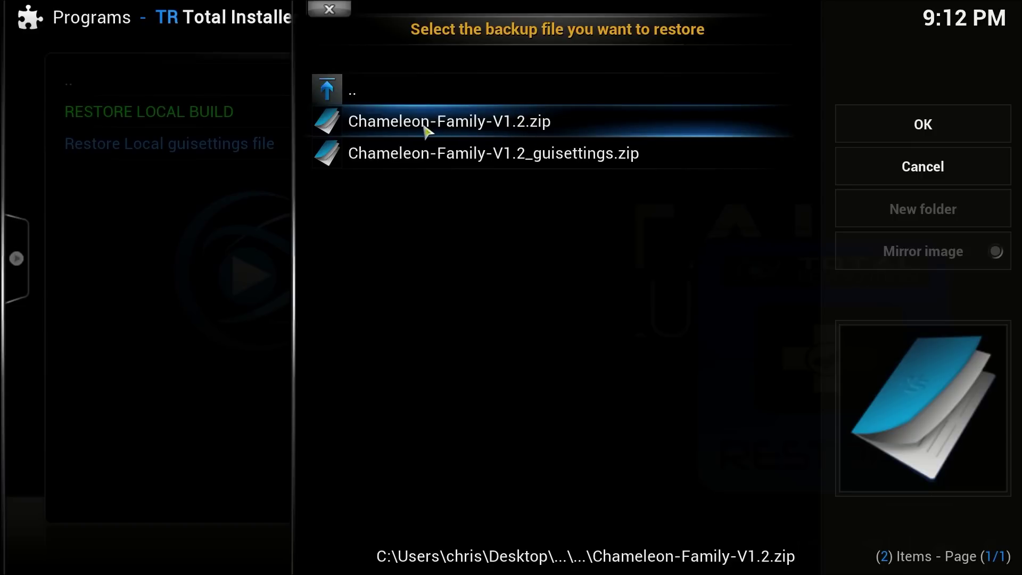
left_click(470, 127)
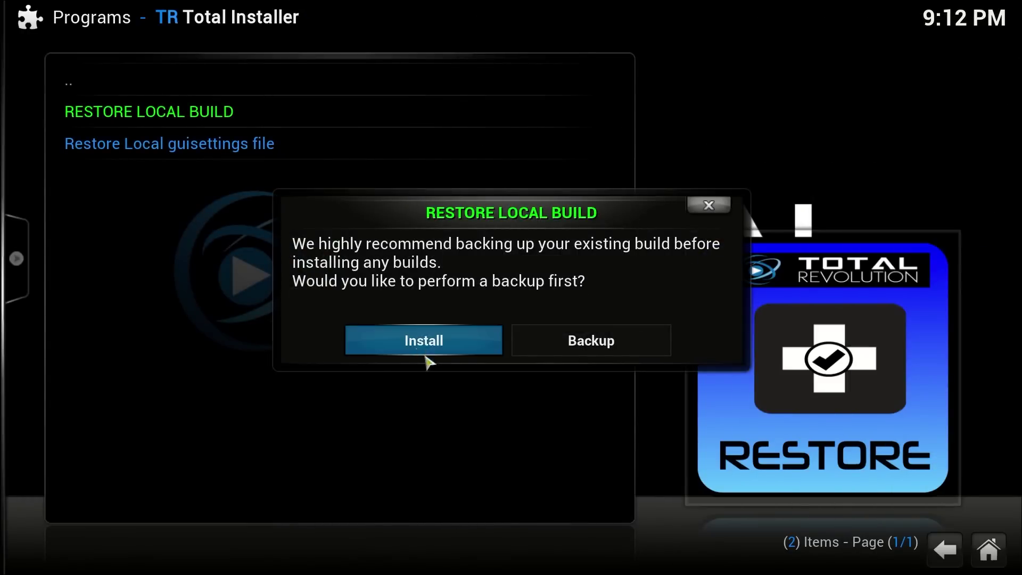
left_click(391, 351)
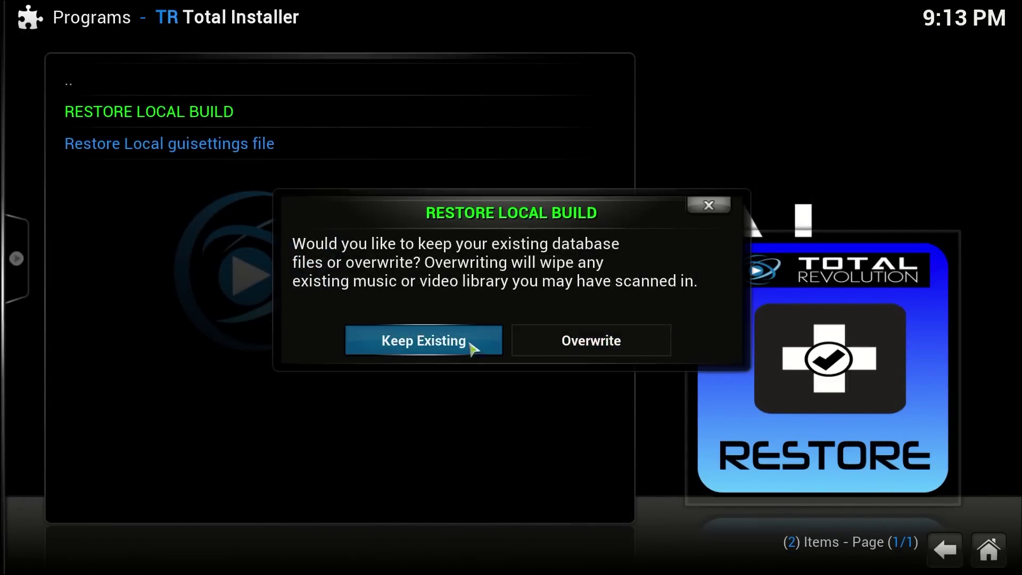
left_click(561, 352)
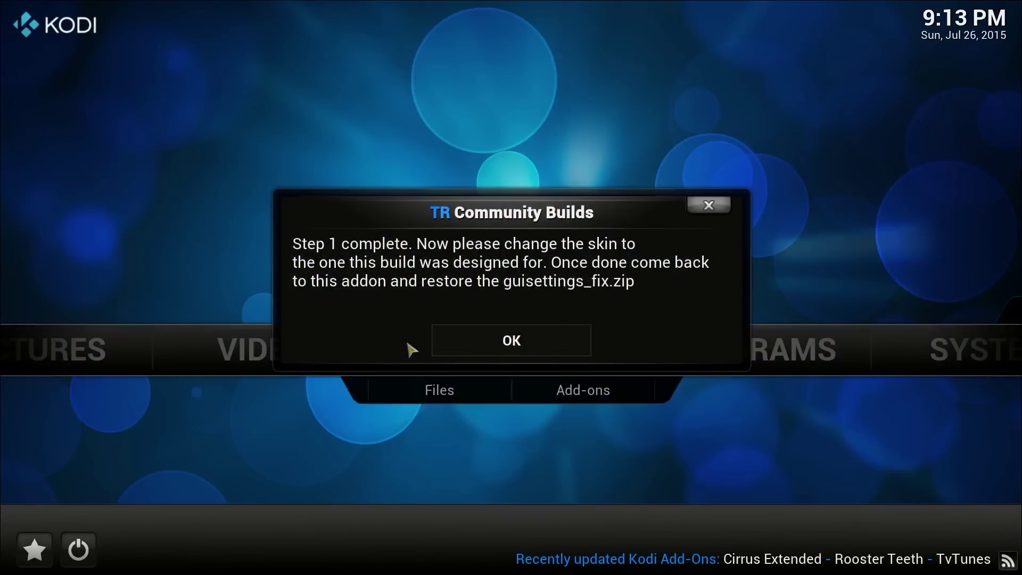
Switch the skin to Aeon Nox 5: SiLVO, confirm keeping it, and return to the home menu.
left_click(468, 344)
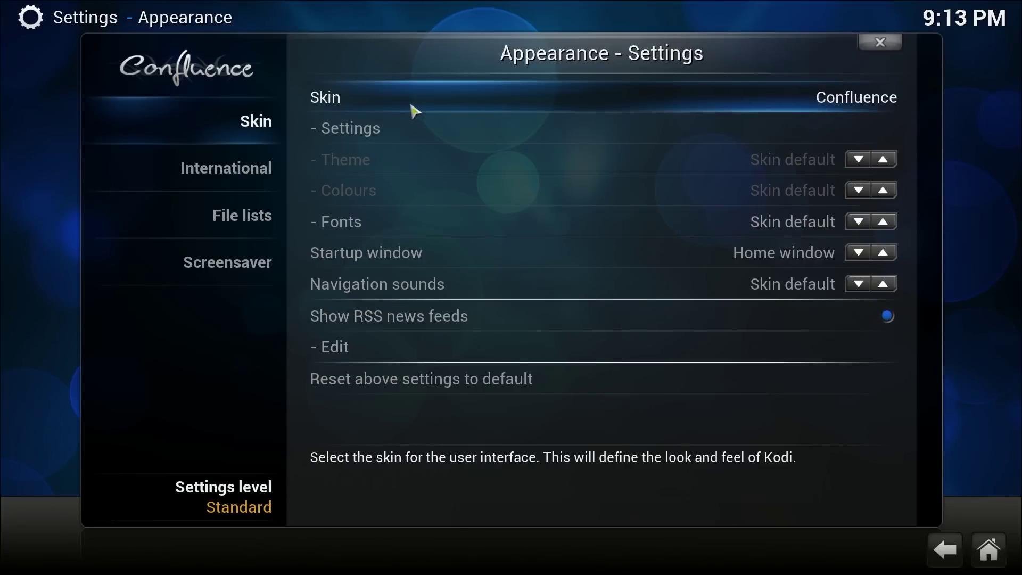
left_click(489, 111)
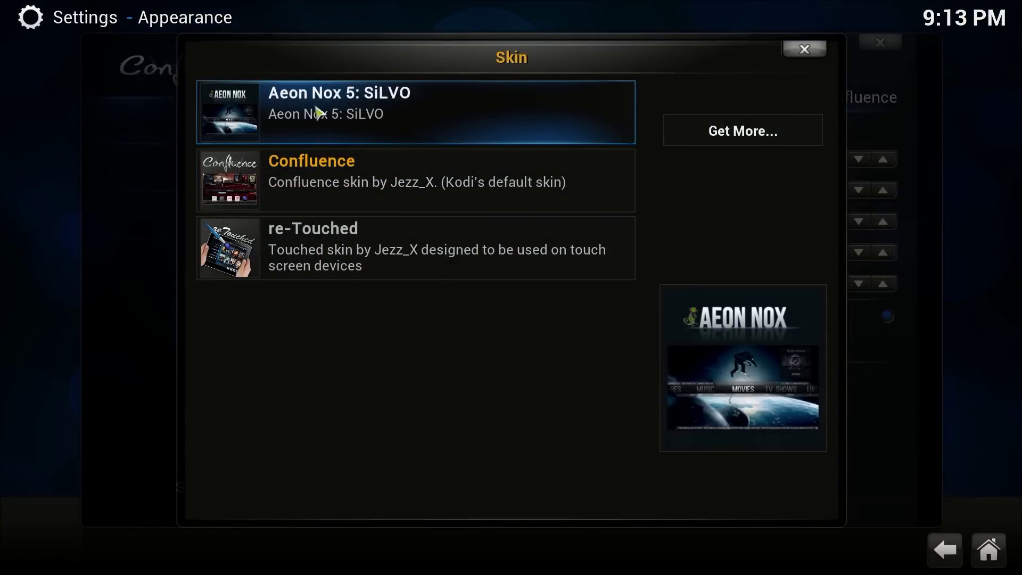
left_click(405, 120)
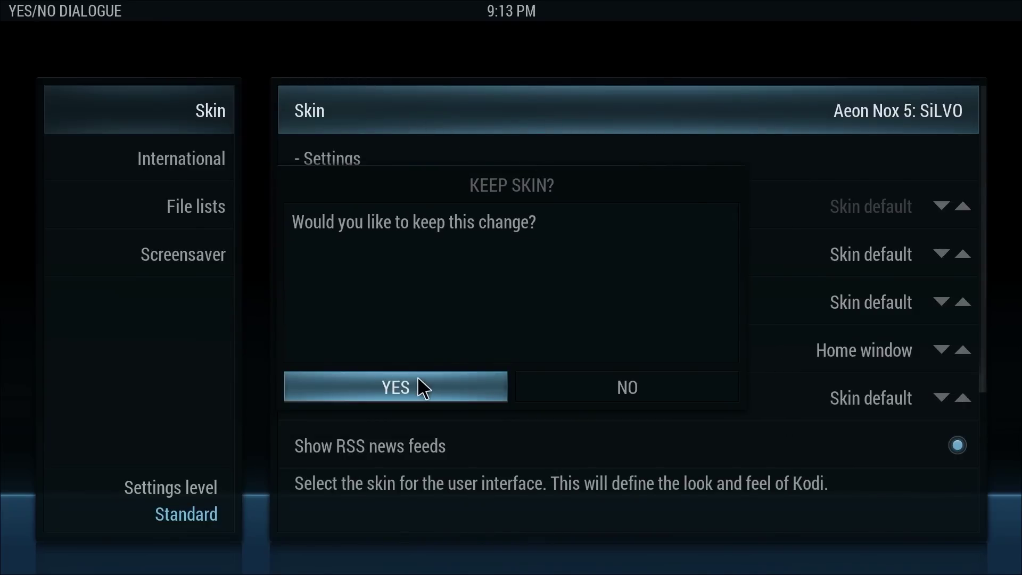
left_click(418, 376)
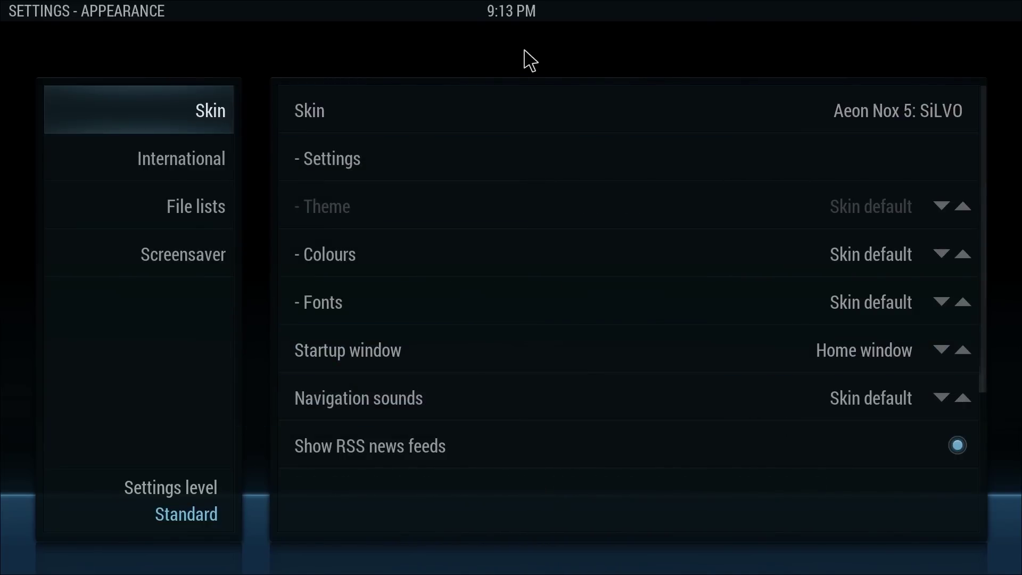
key("Escape")
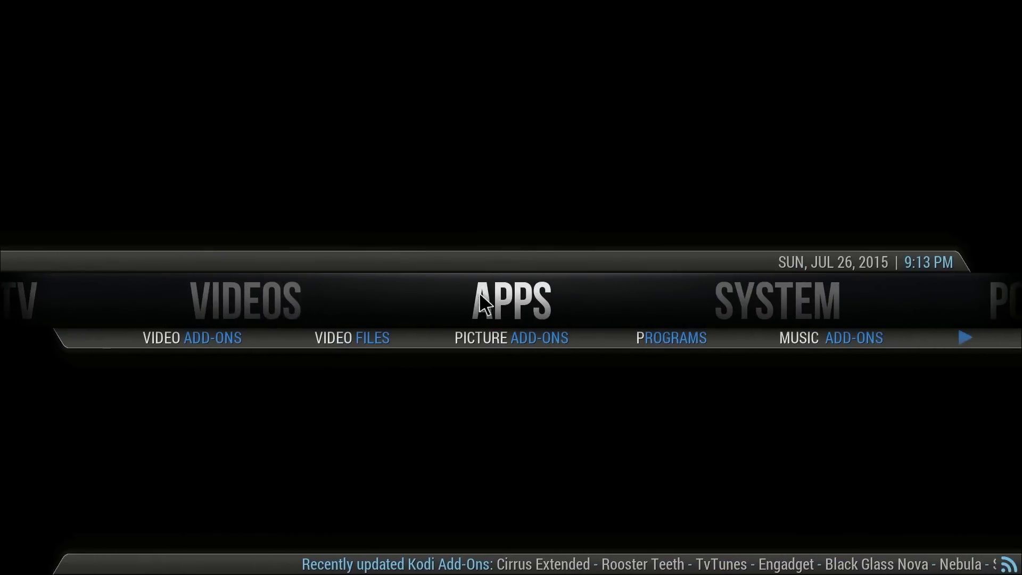
Restore Chameleon-Family-V1.2_guisettings.zip, overwriting guisettings and using the build's new profiles.
left_click(512, 311)
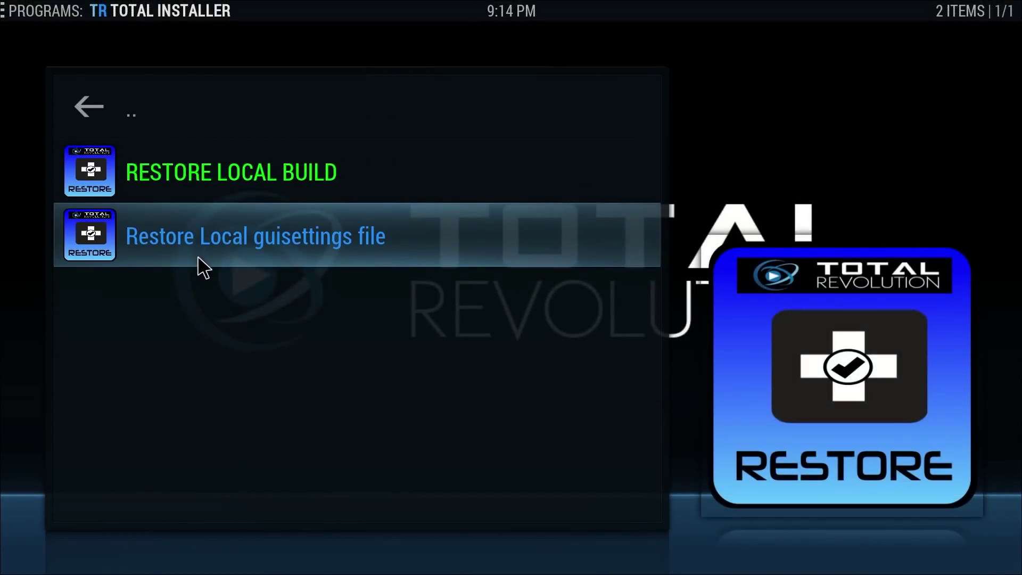
left_click(248, 256)
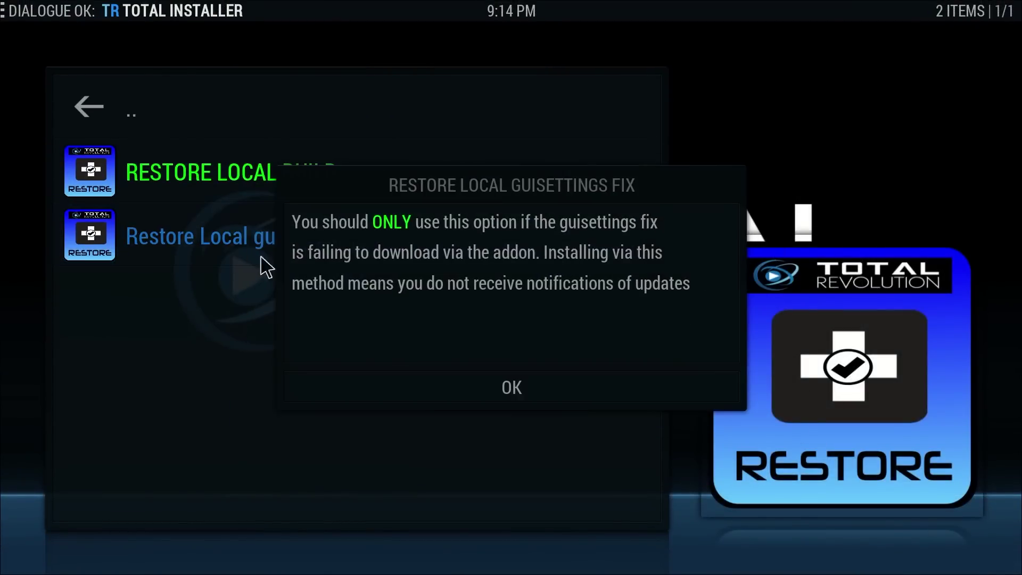
left_click(559, 399)
left_click(341, 216)
left_click(341, 216)
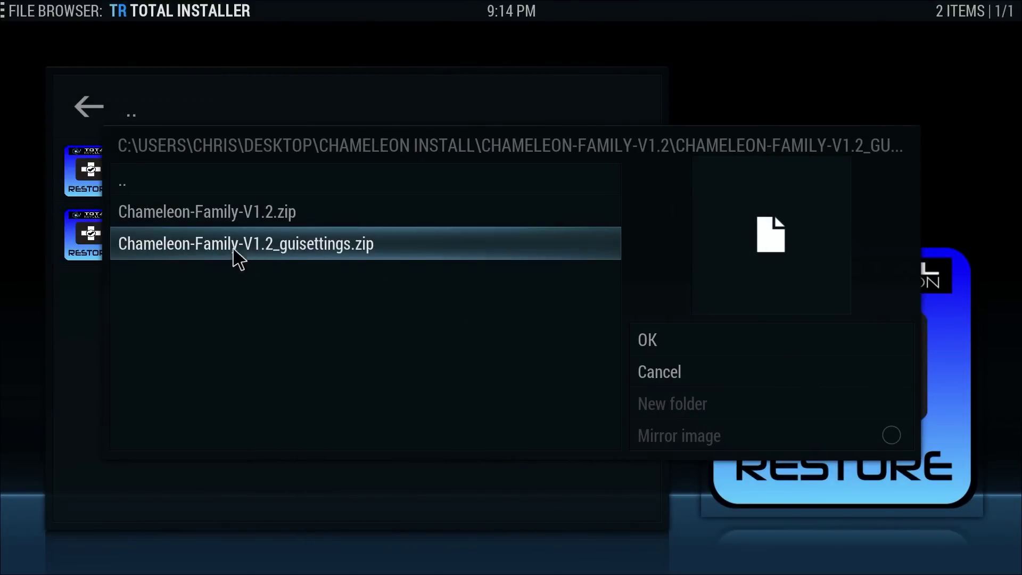
left_click(313, 251)
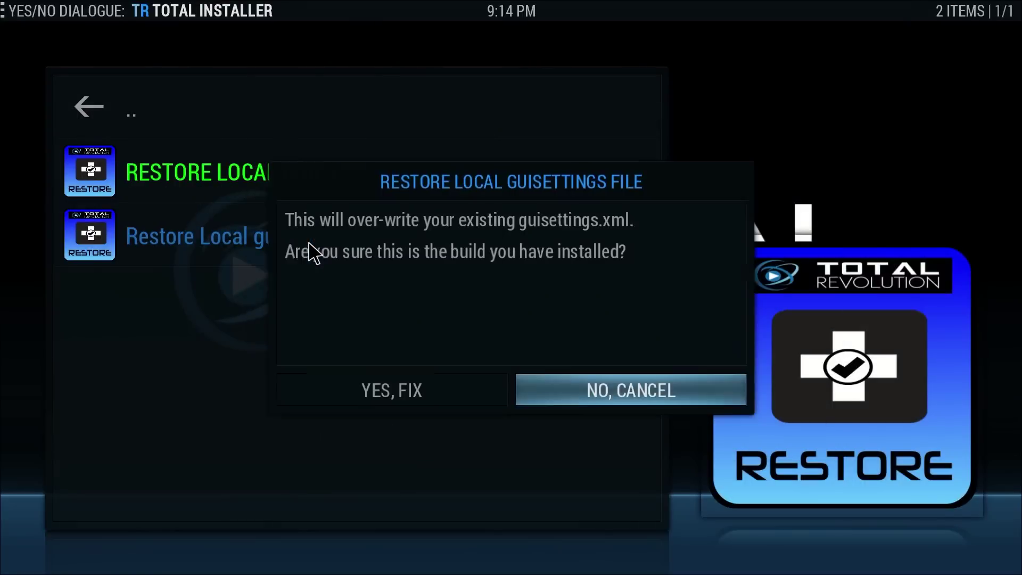
left_click(406, 393)
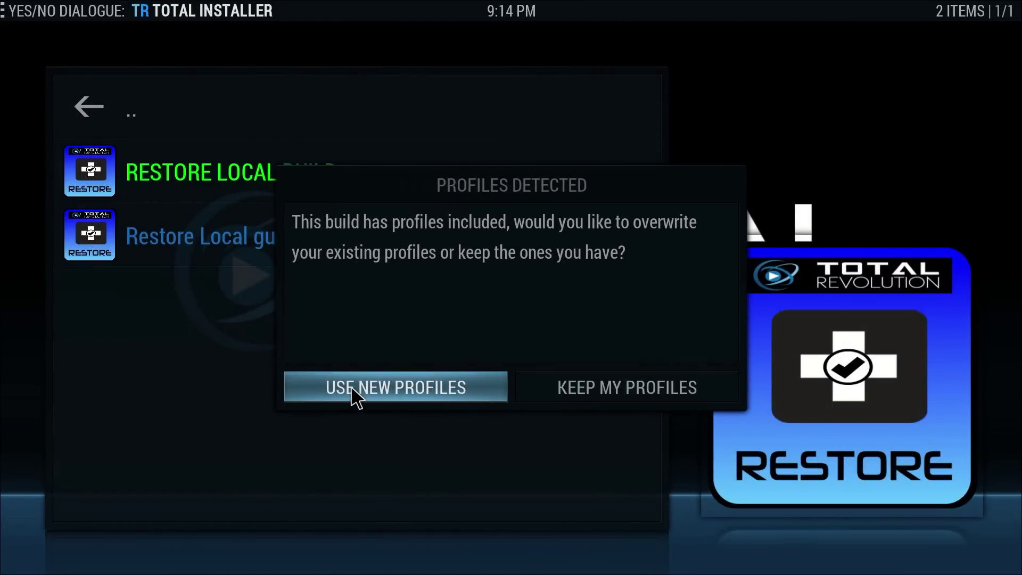
left_click(356, 397)
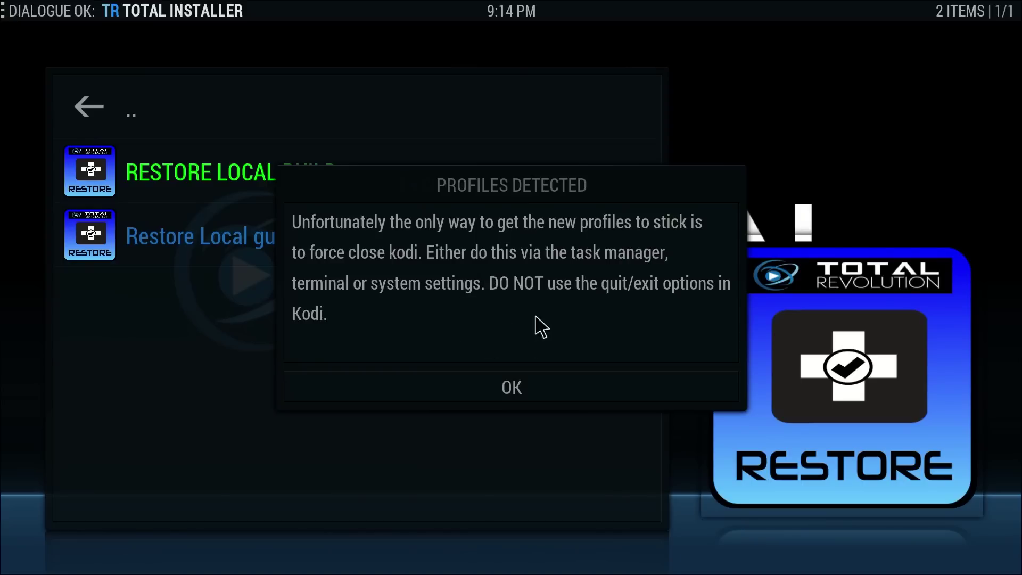
left_click(568, 398)
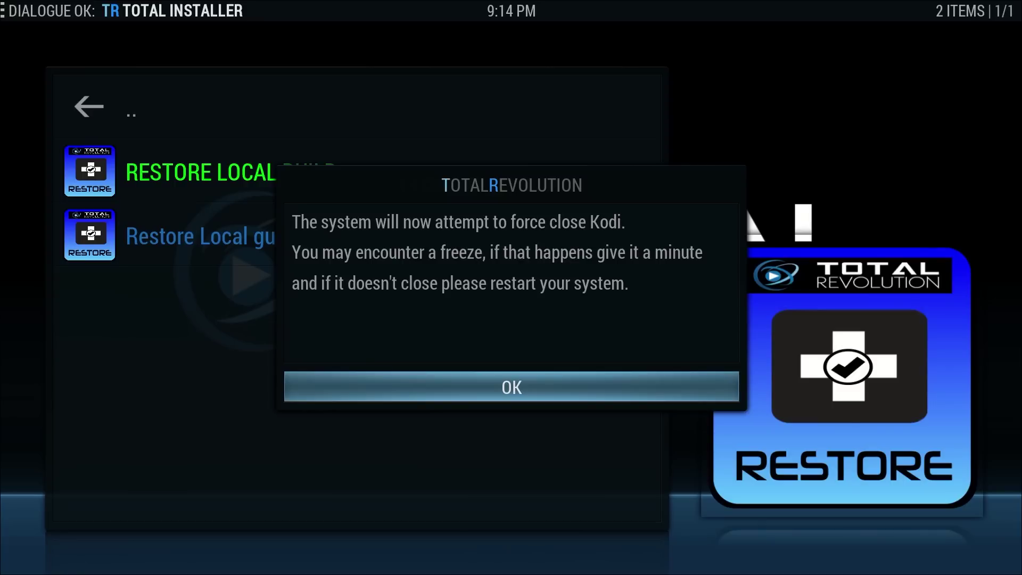
Let Kodi force close, then relaunch it by searching 'kod' in the Windows taskbar search.
left_click(539, 385)
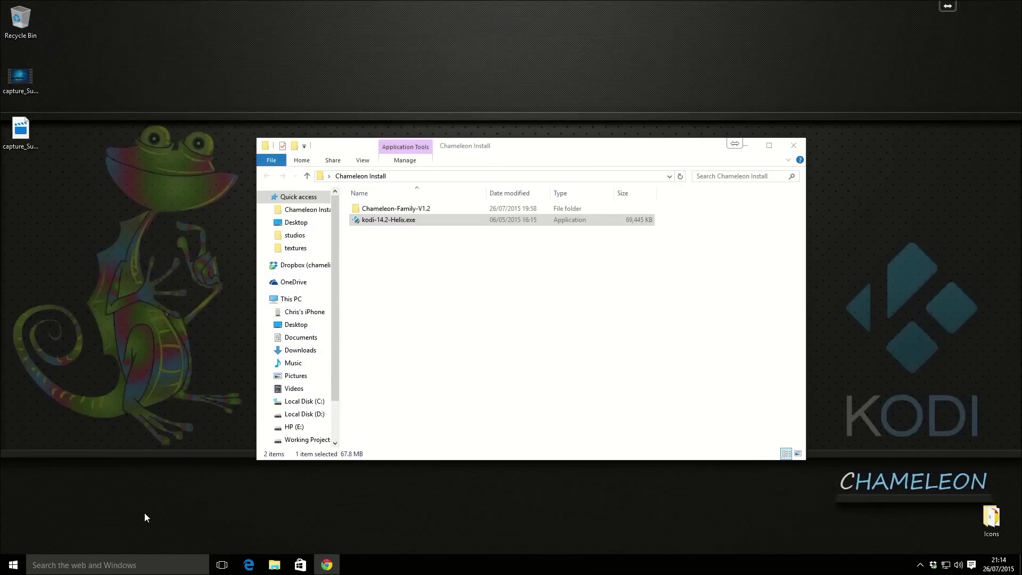
left_click(142, 565)
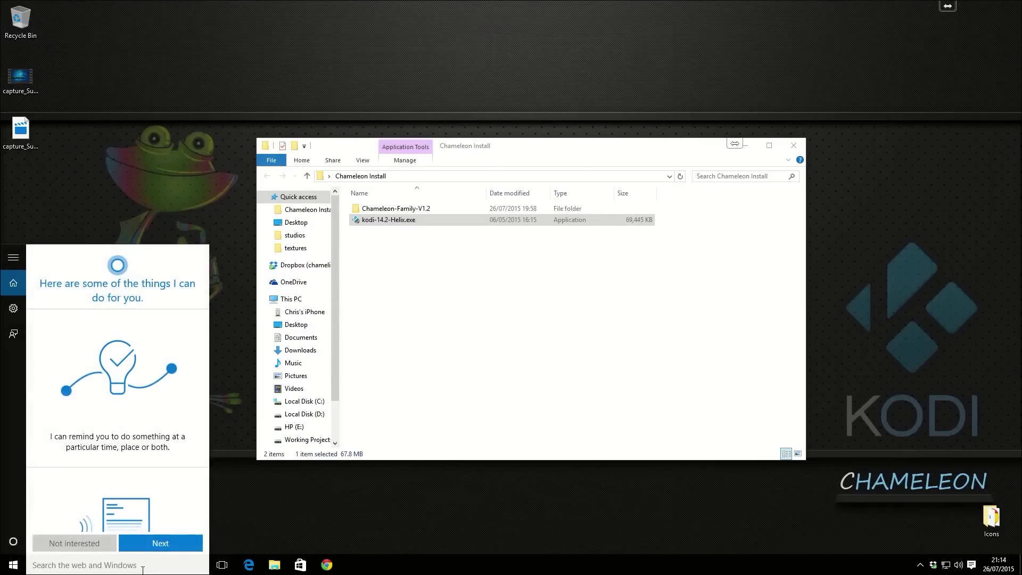
type("kod")
key("Return")
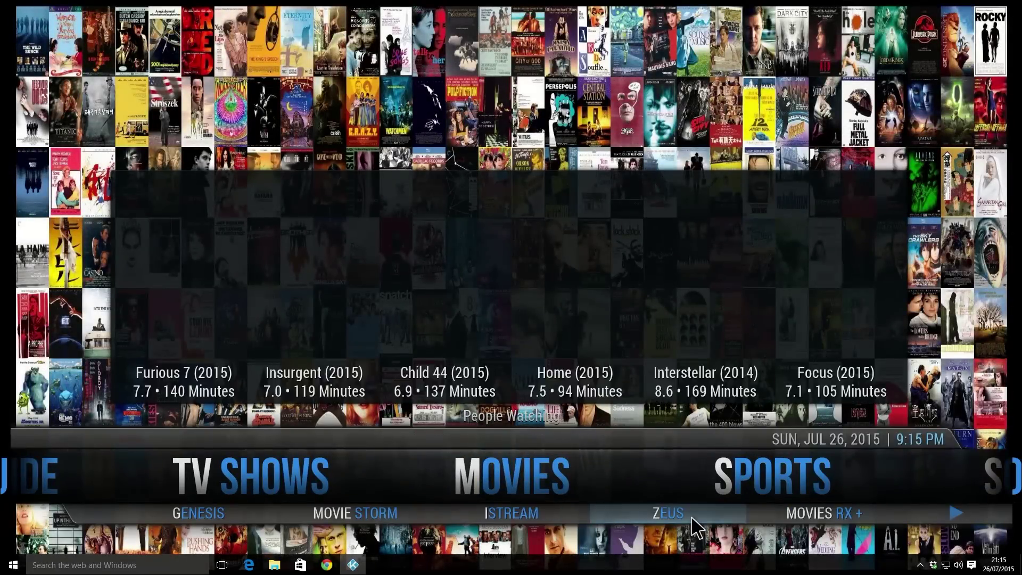
scroll(715, 509, "down", 1)
mouse_move(987, 492)
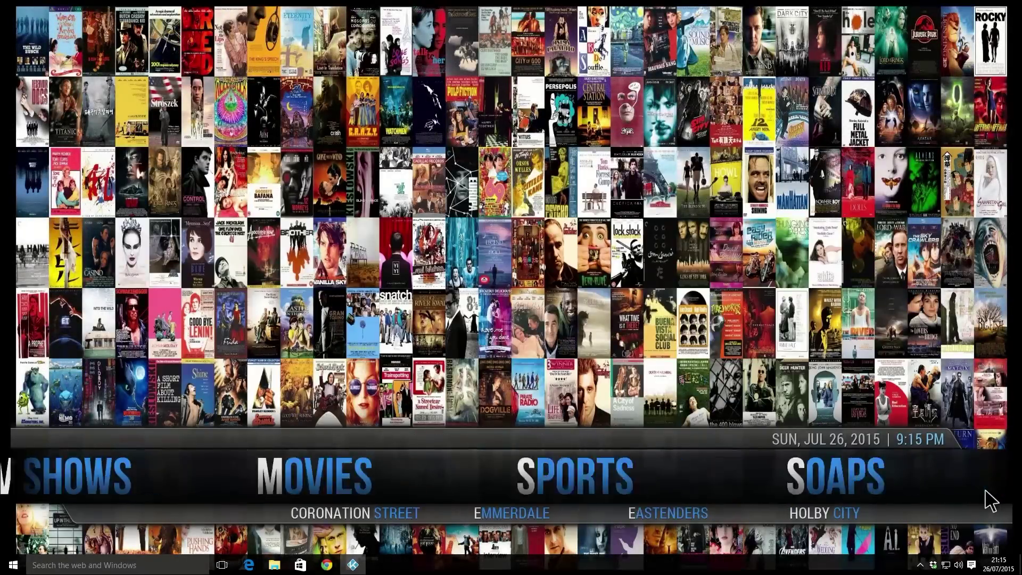
mouse_move(666, 497)
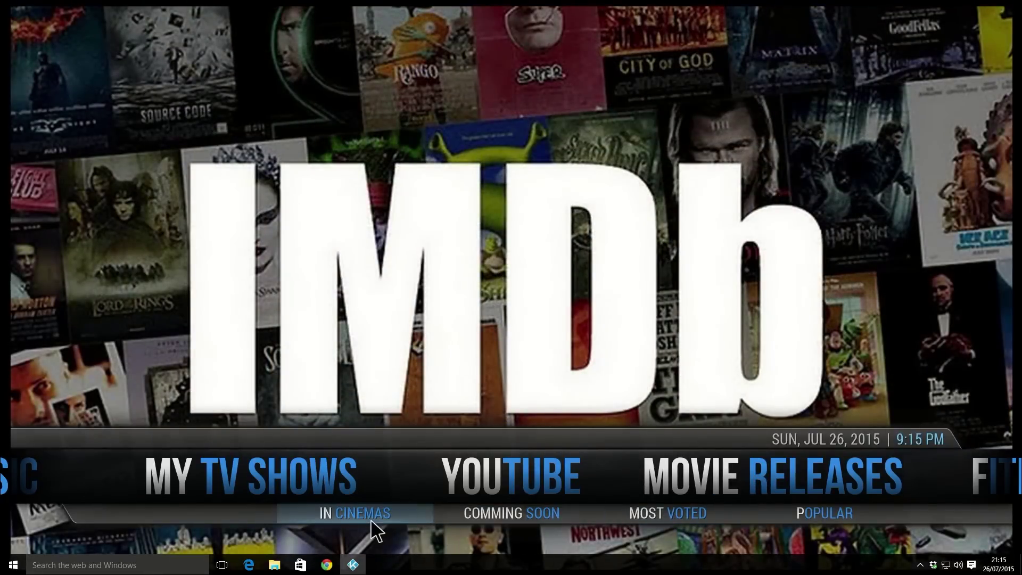
left_click(379, 509)
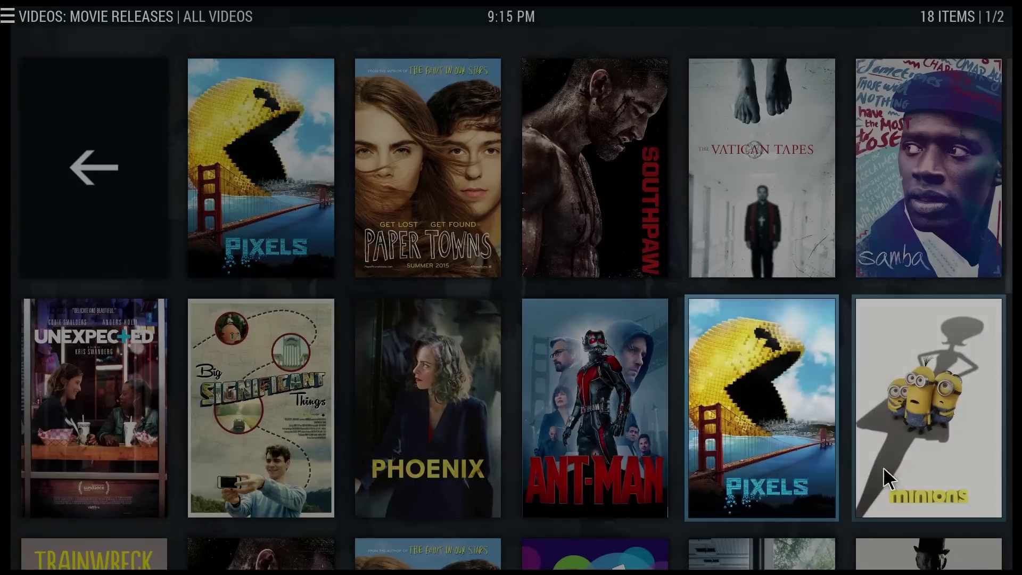
scroll(885, 477, "down", 2)
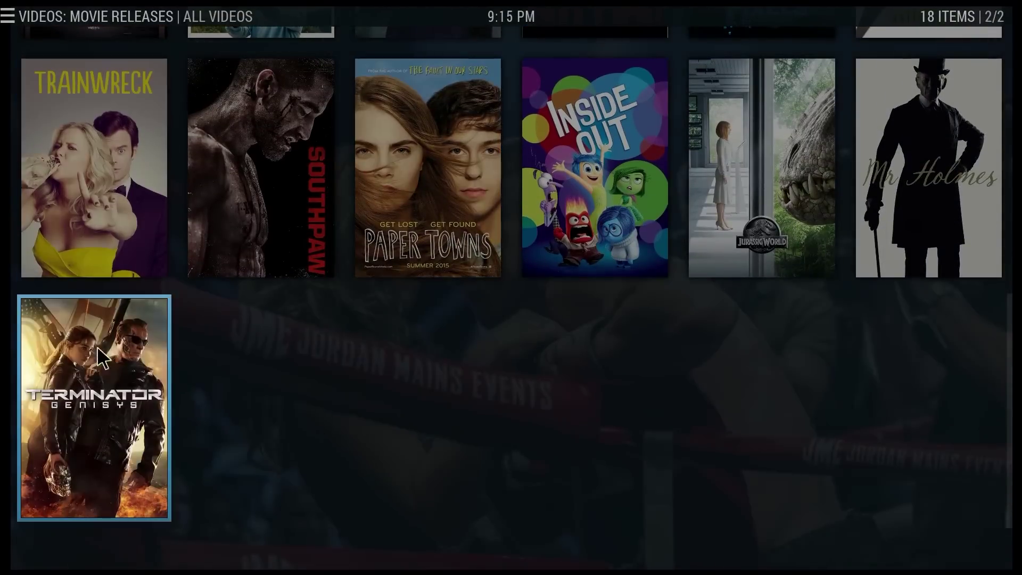
scroll(206, 388, "up", 2)
left_click(117, 194)
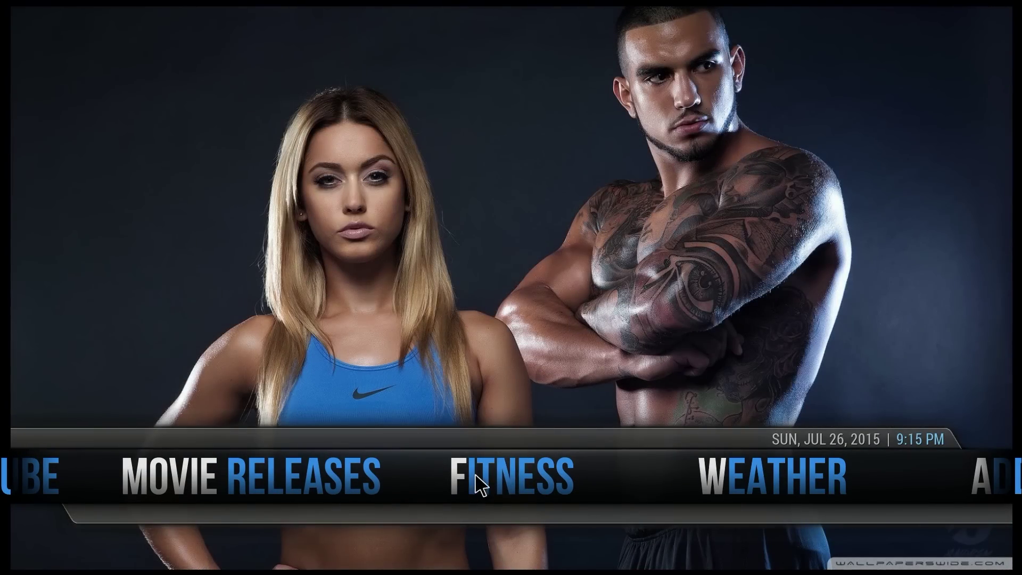
left_click(499, 475)
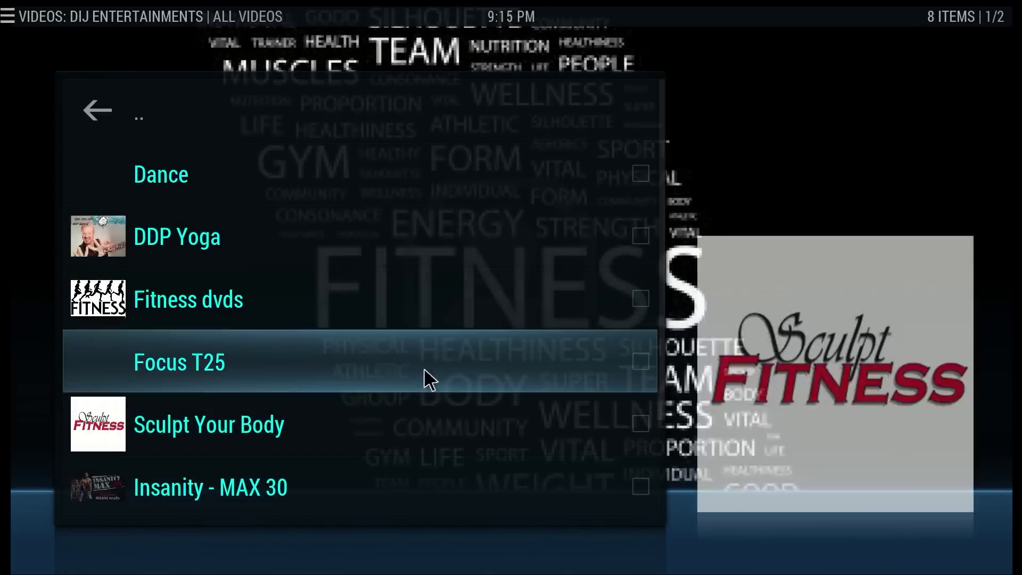
scroll(421, 319, "down", 1)
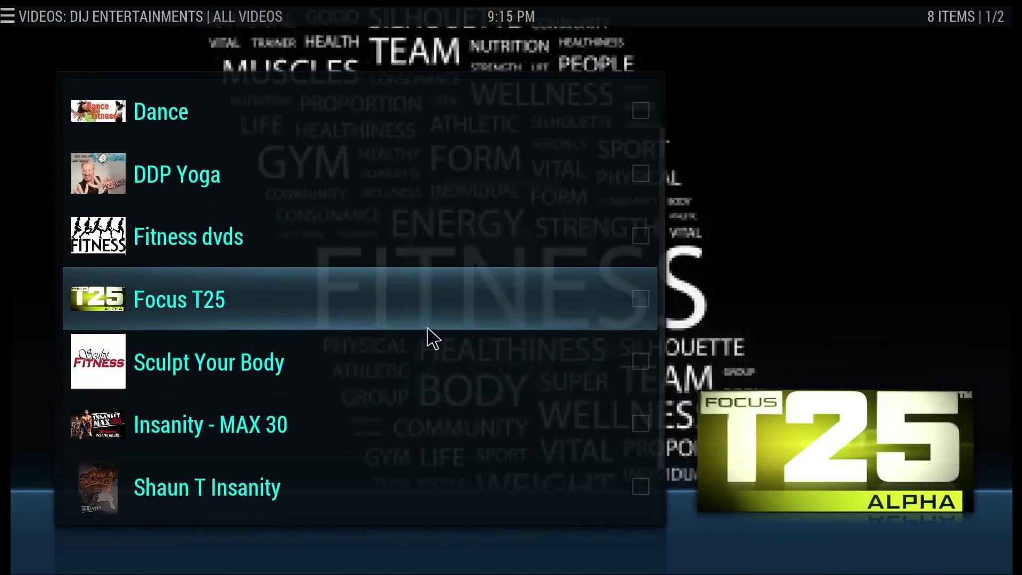
scroll(434, 335, "down", 1)
scroll(433, 373, "up", 2)
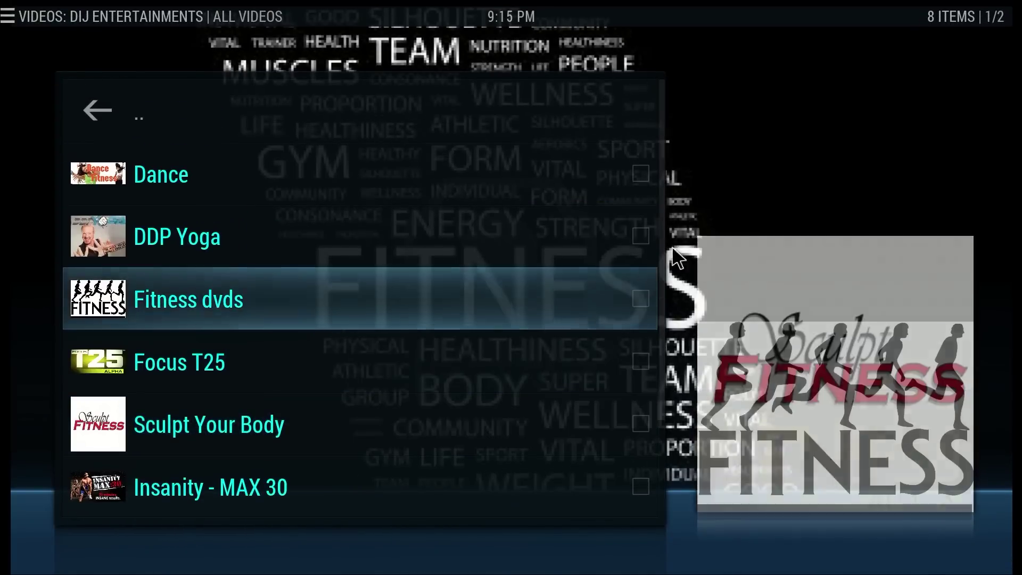
key("Escape")
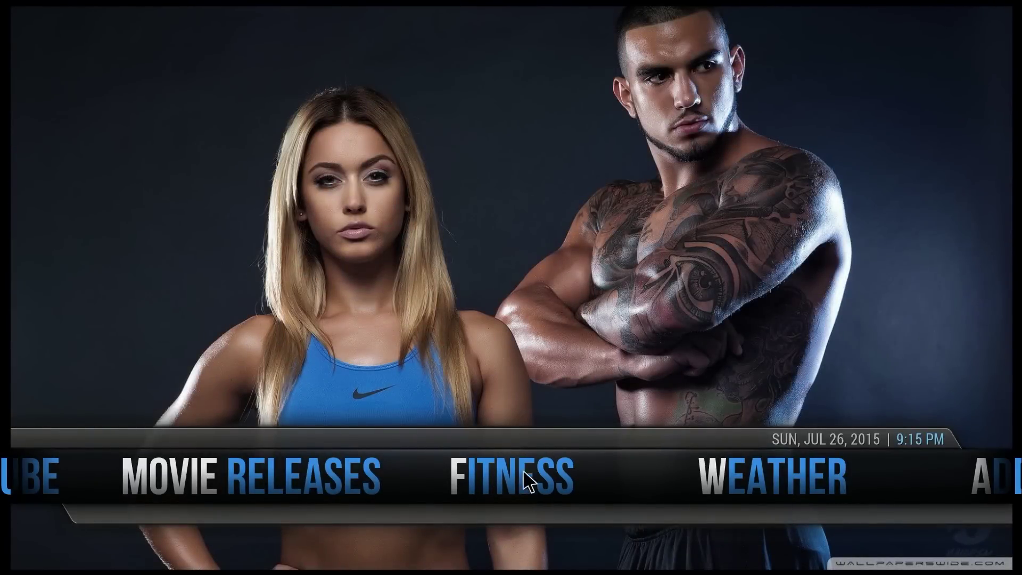
mouse_move(259, 467)
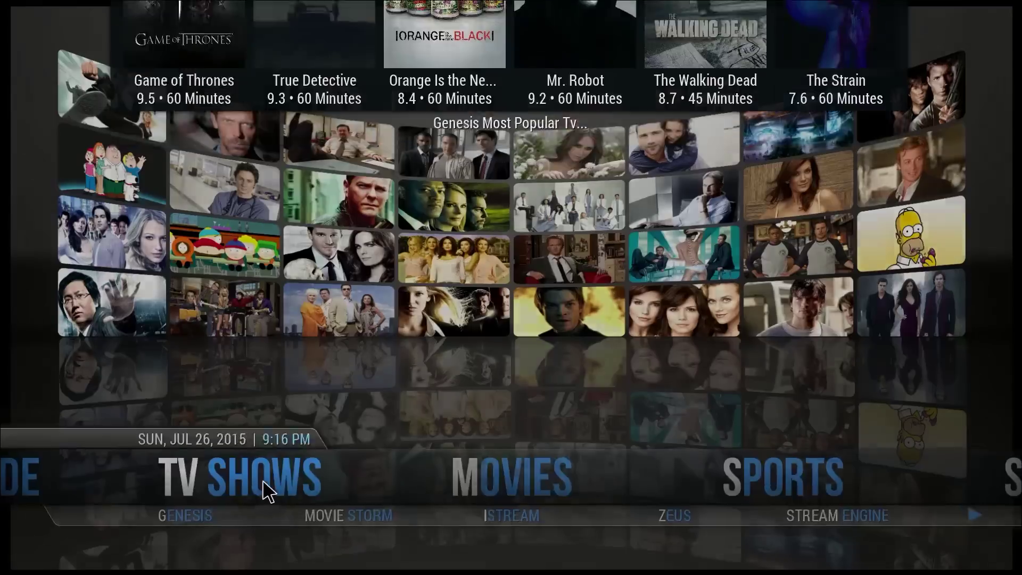
left_click(265, 490)
scroll(311, 519, "up", 4)
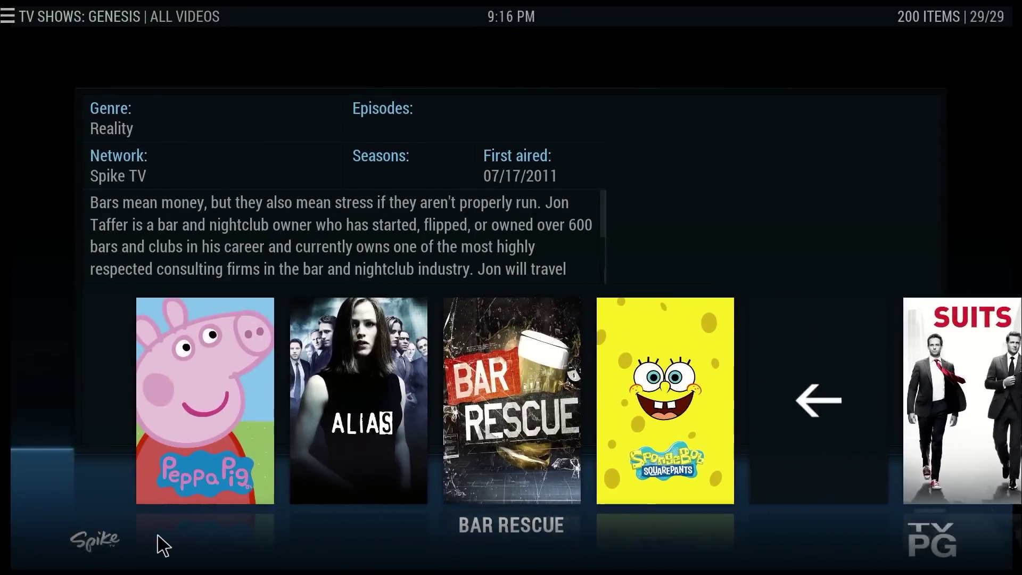
scroll(285, 554, "up", 2)
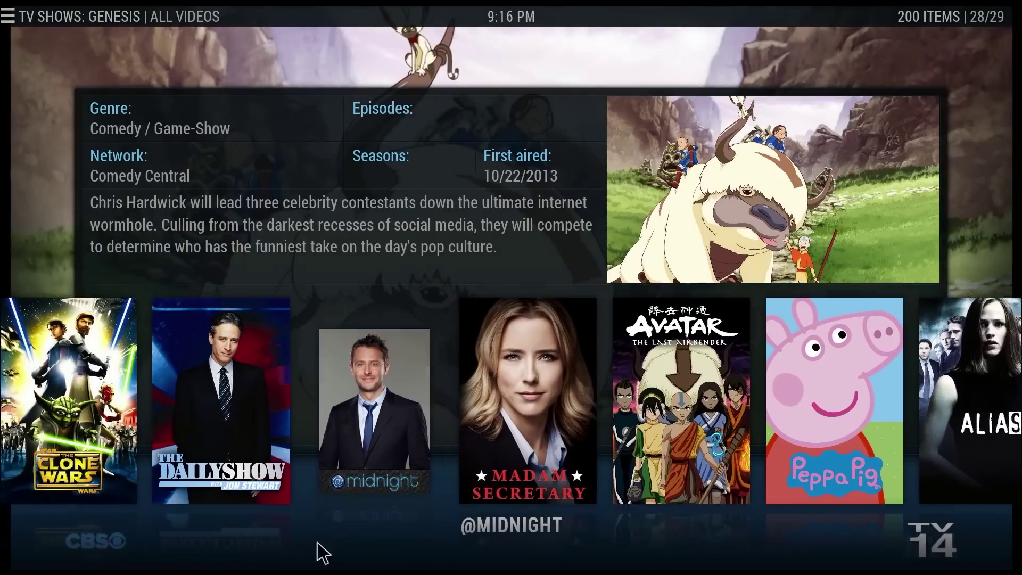
scroll(612, 537, "down", 2)
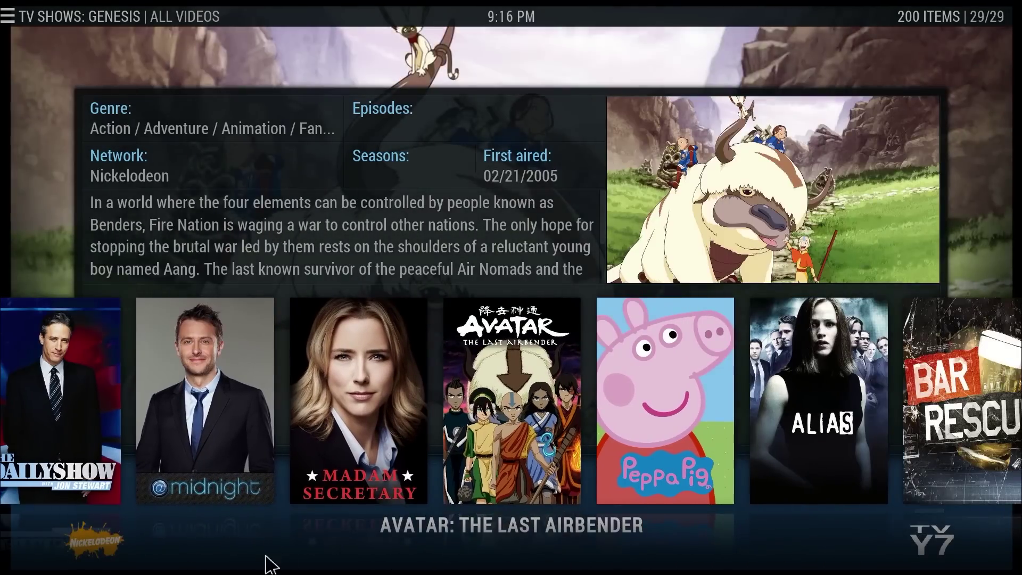
scroll(255, 554, "up", 1)
scroll(643, 553, "down", 2)
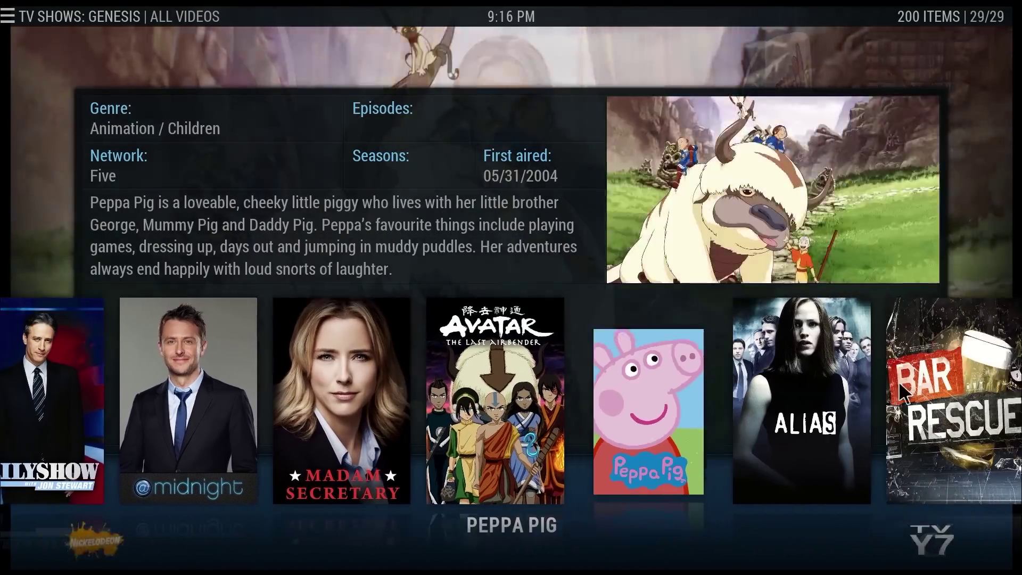
key("Escape")
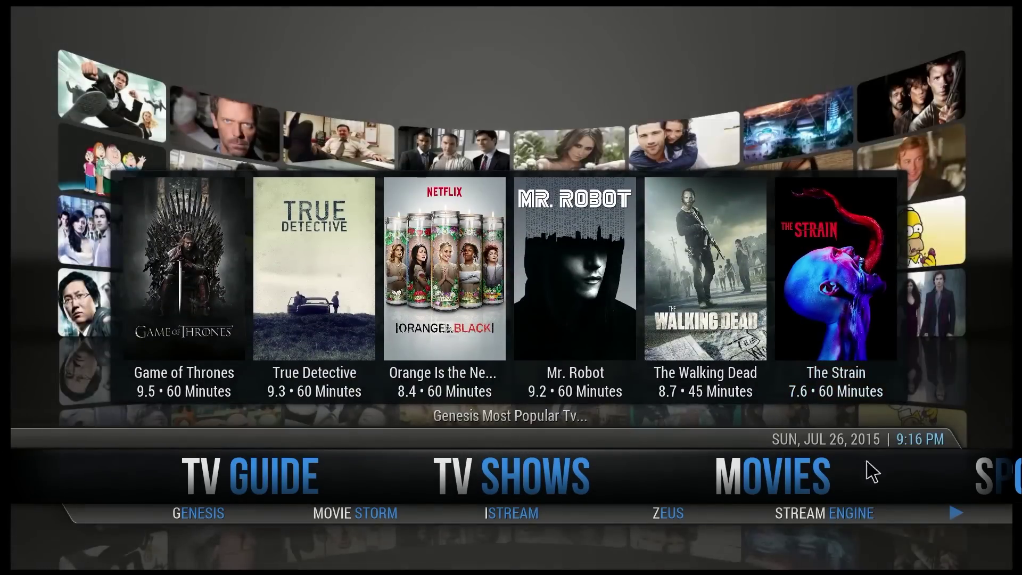
mouse_move(774, 494)
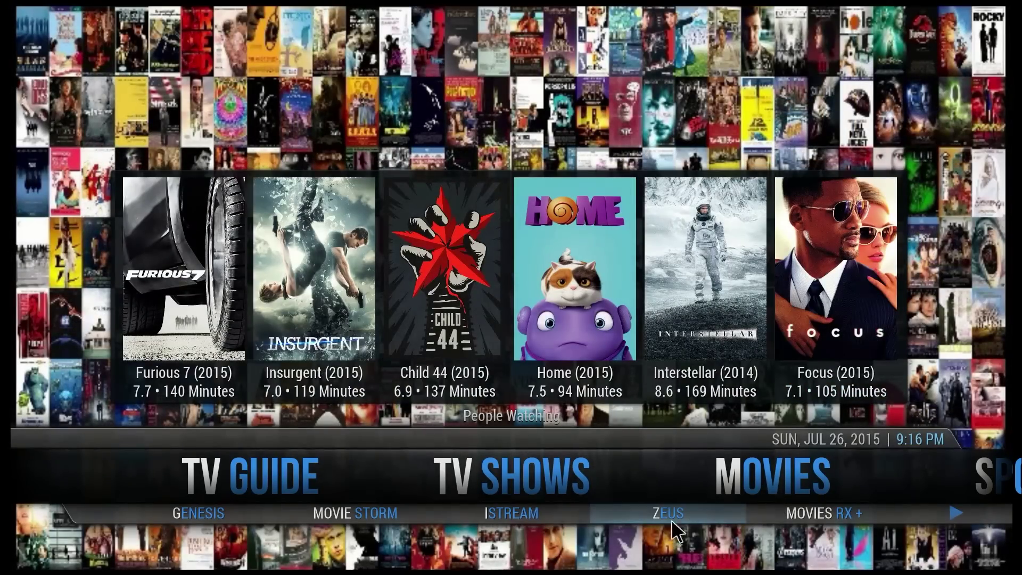